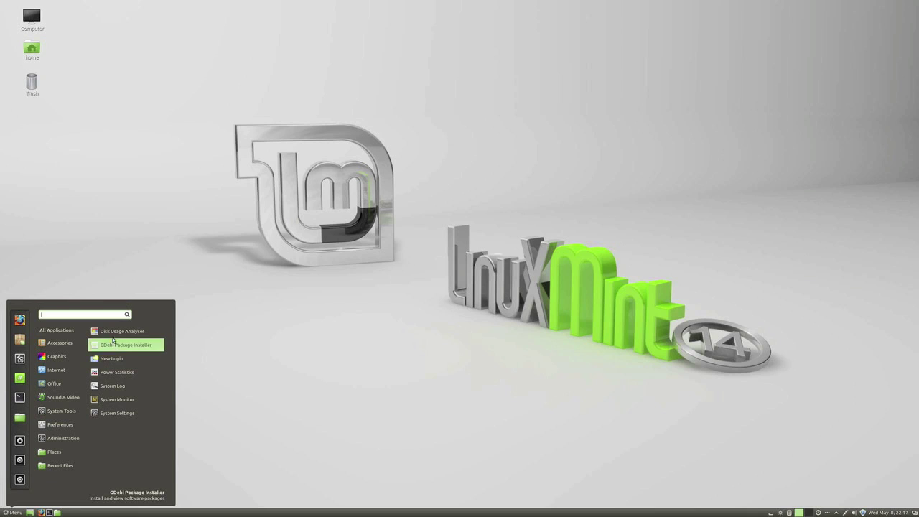
mouse_move(47, 357)
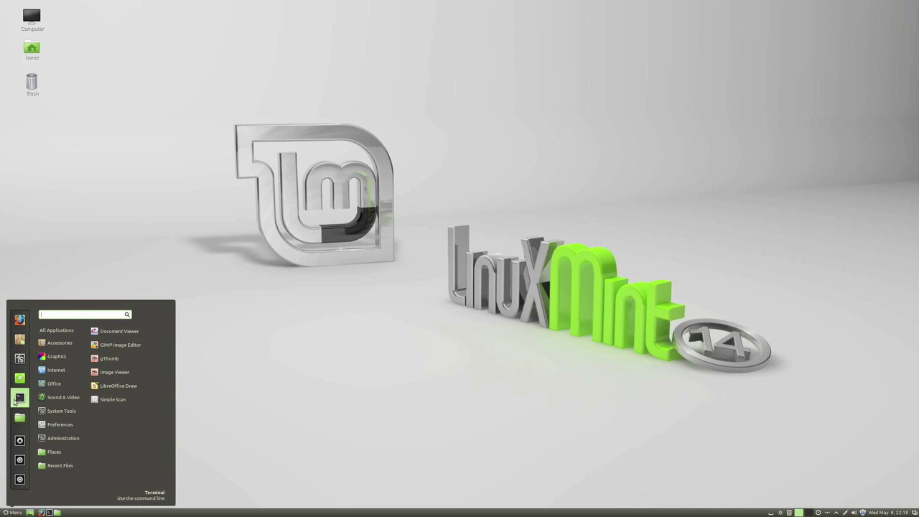
mouse_move(56, 330)
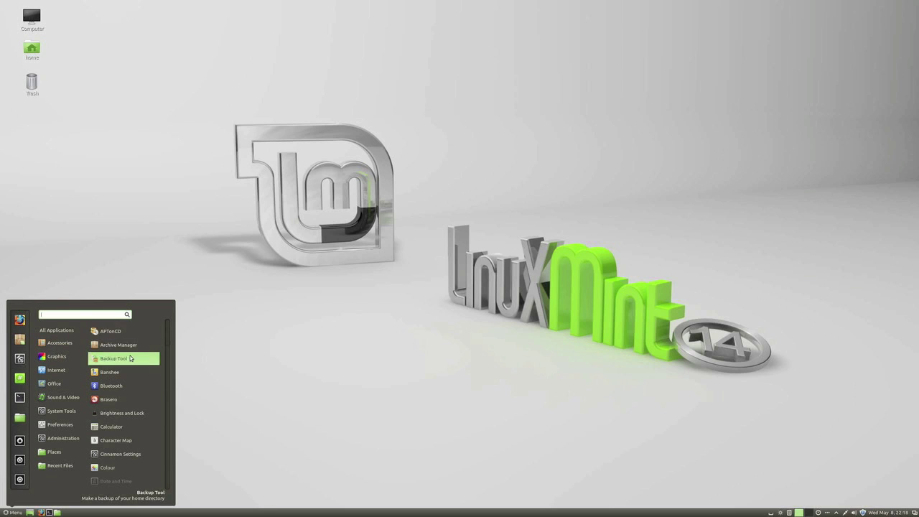
scroll(130, 359, down, 10)
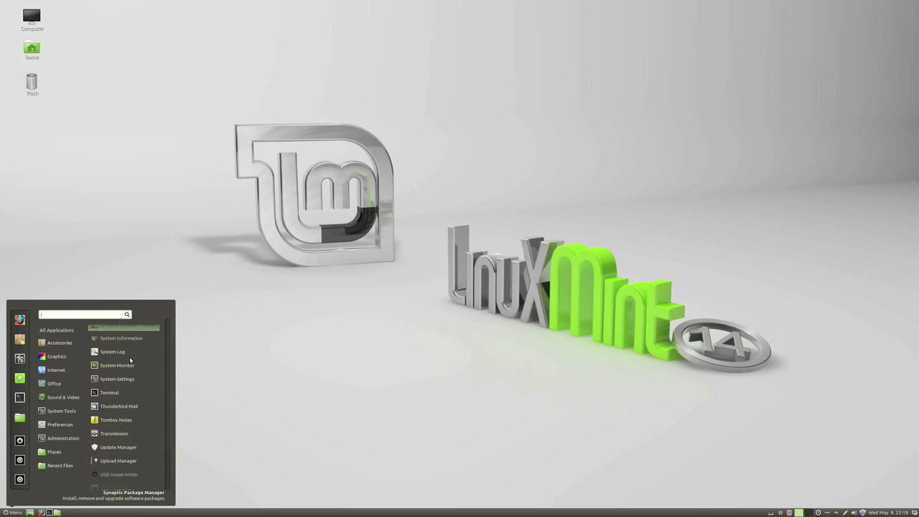
scroll(130, 360, up, 10)
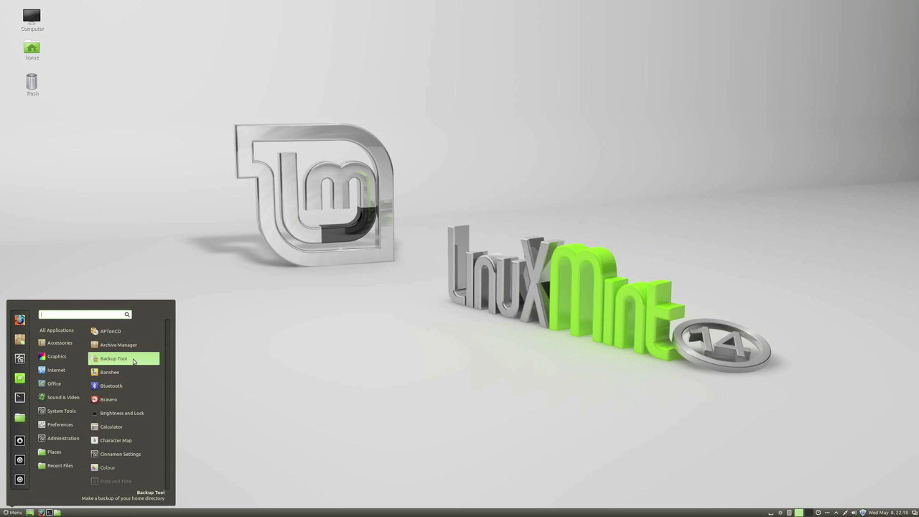
click(122, 198)
- Open the home folder, enlarge its window and move it in from the desktop's upper corner
double_click(32, 49)
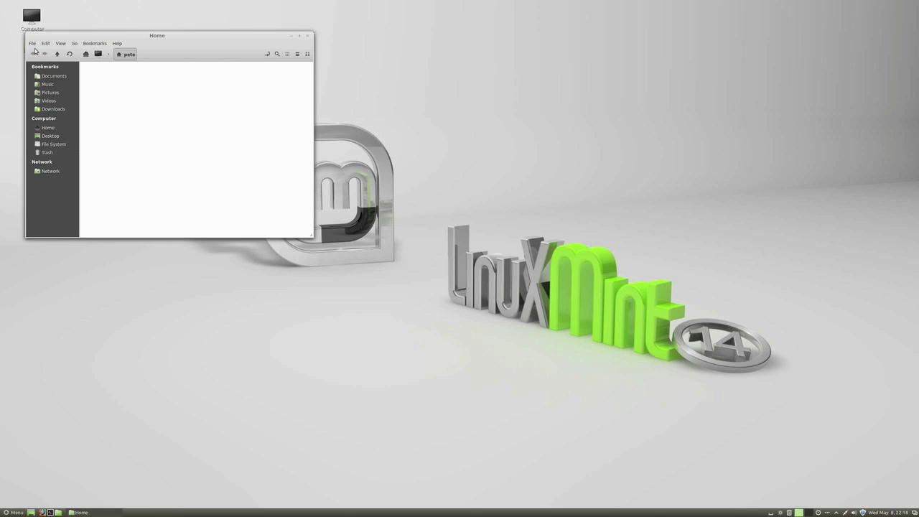
drag(312, 236, 343, 302)
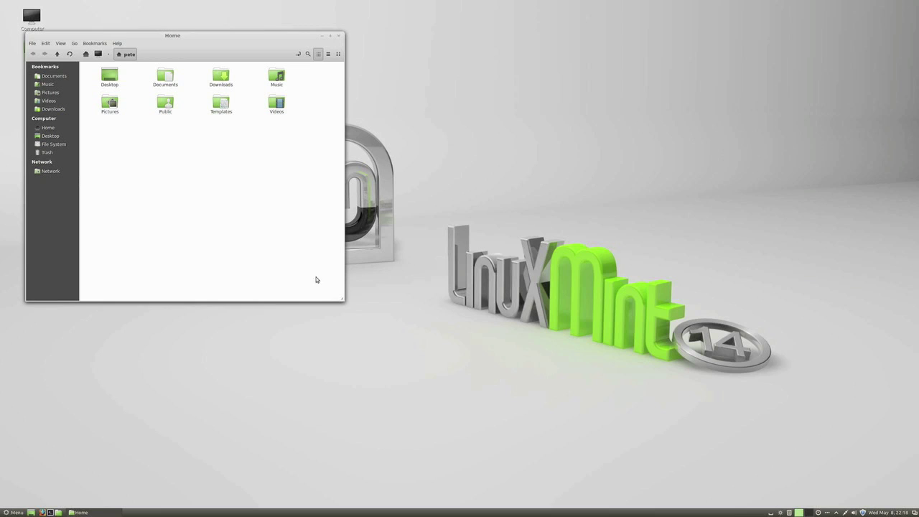
drag(178, 44, 275, 90)
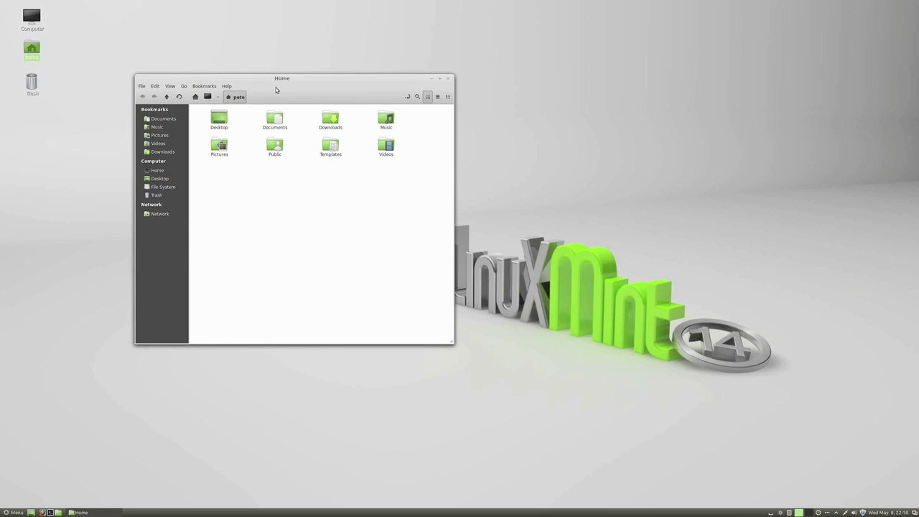
- Launch Firefox and place its window against the right edge of the desktop
click(12, 513)
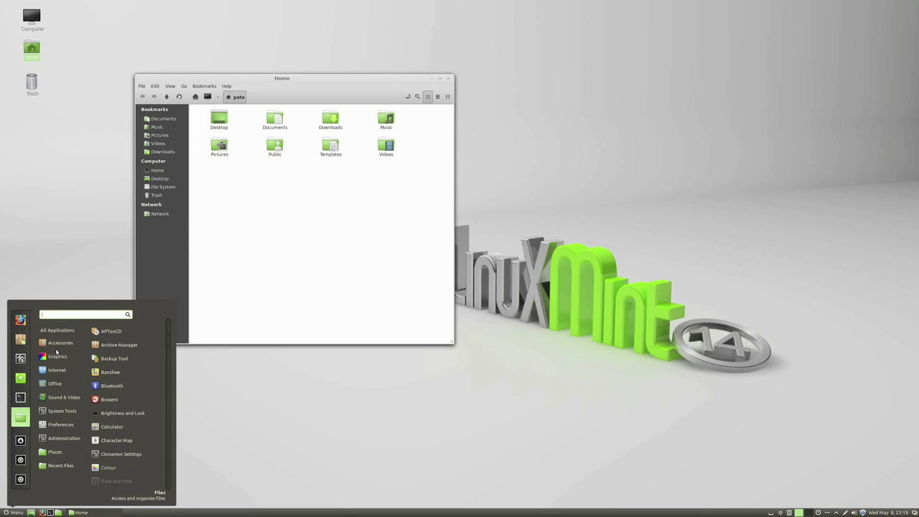
click(21, 320)
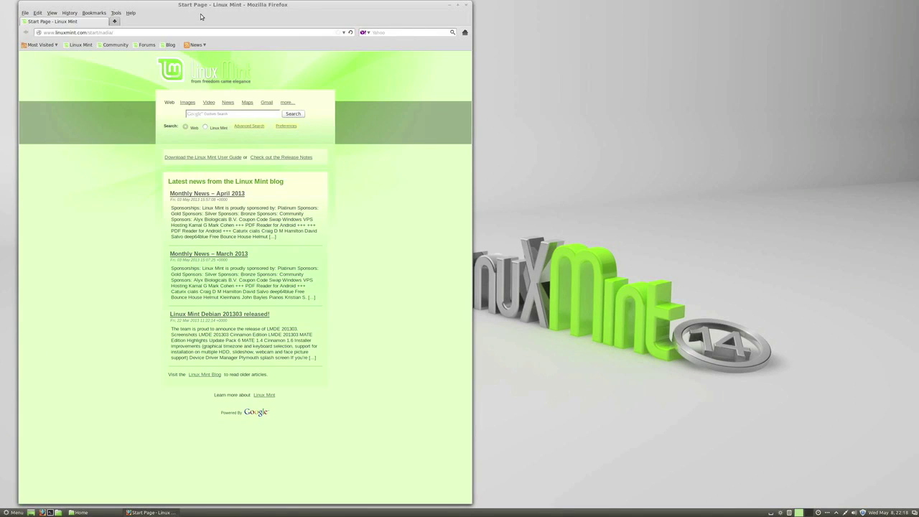
drag(202, 8, 918, 129)
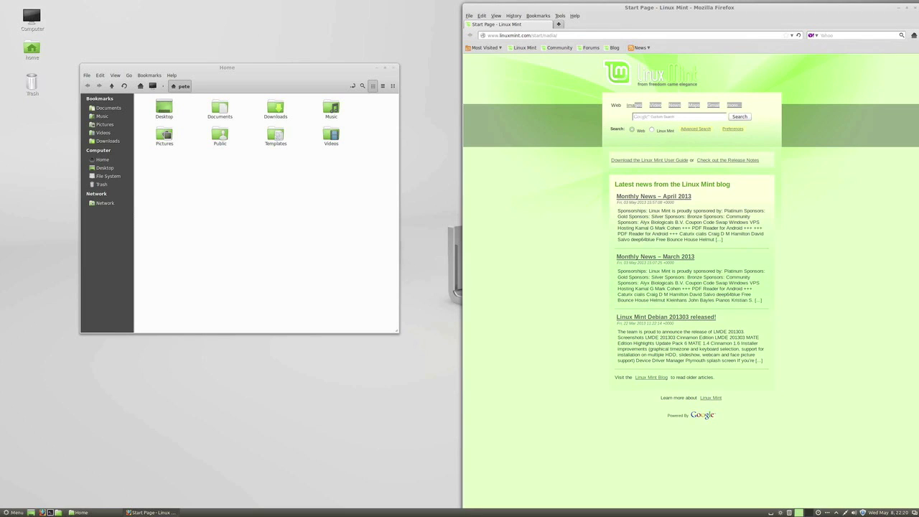
- Launch GIMP Image Editor from the Graphics applications
click(7, 512)
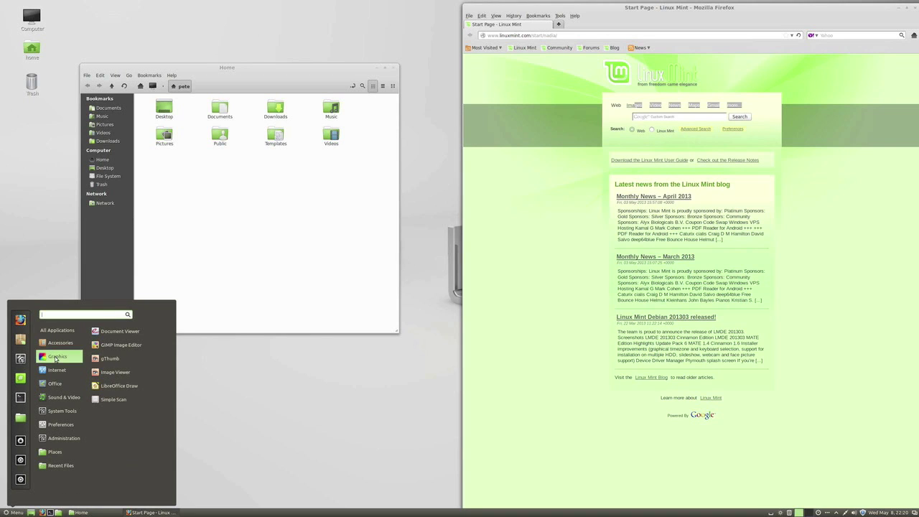
click(127, 345)
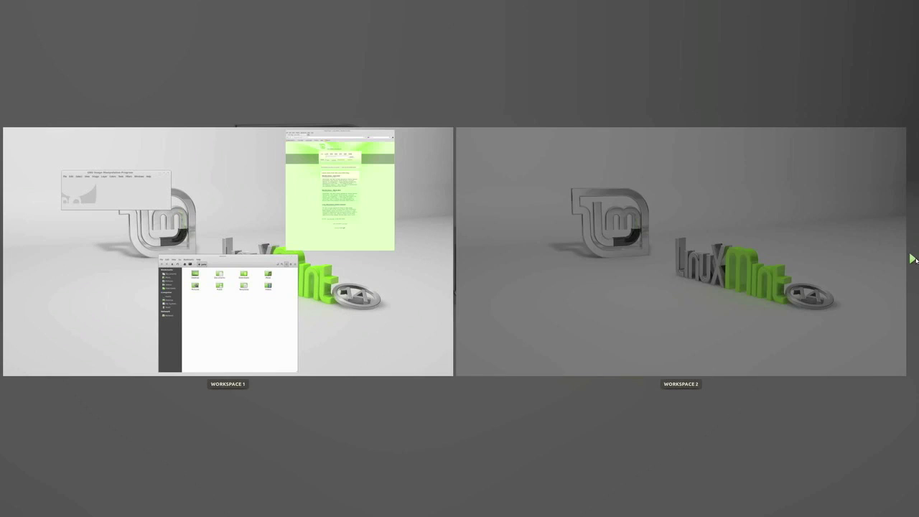
- Add workspaces 3 and 4, and move the Home folder and Firefox windows to workspace 2
click(911, 258)
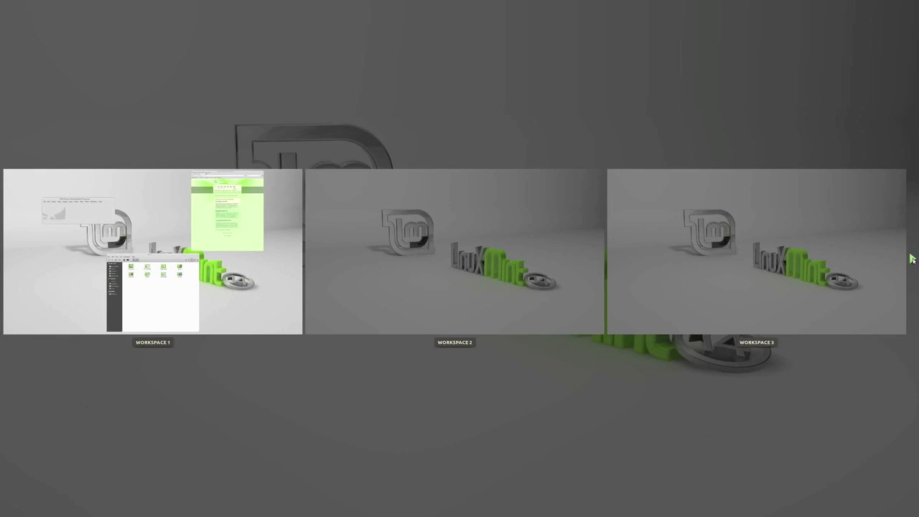
click(911, 258)
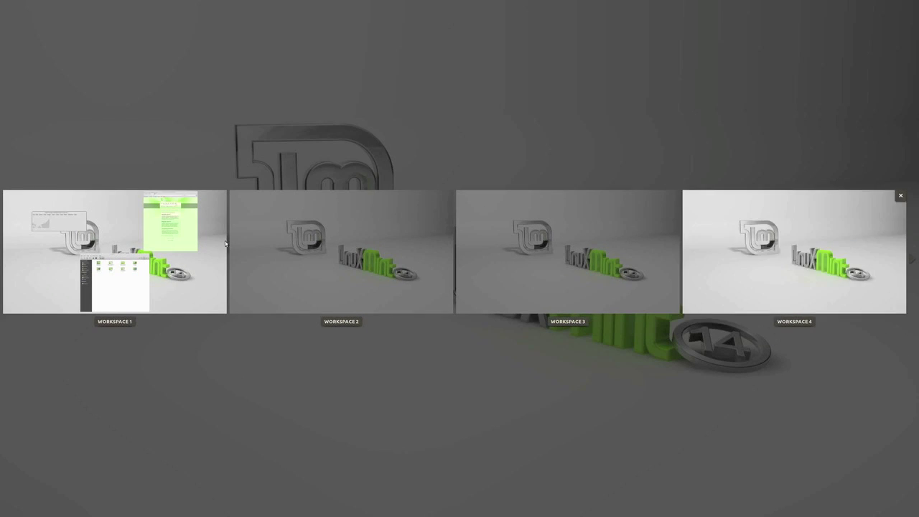
drag(112, 258, 298, 215)
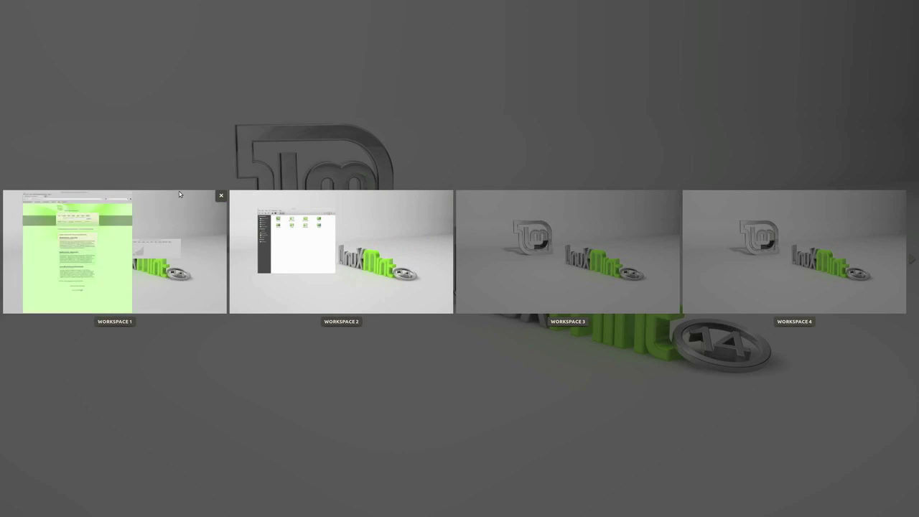
drag(86, 197, 431, 205)
- Switch back and forth between workspaces 1, 2 and 3, ending on workspace 3
click(134, 211)
mouse_move(2, 2)
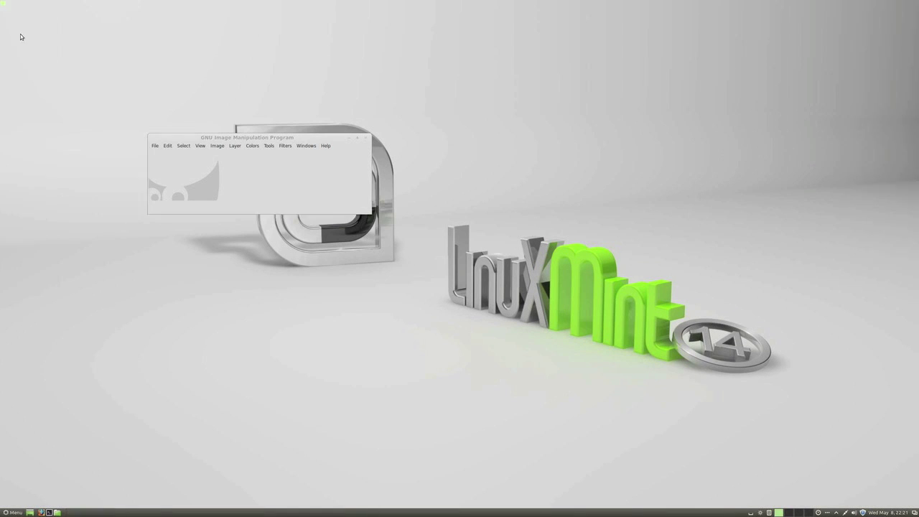
click(287, 194)
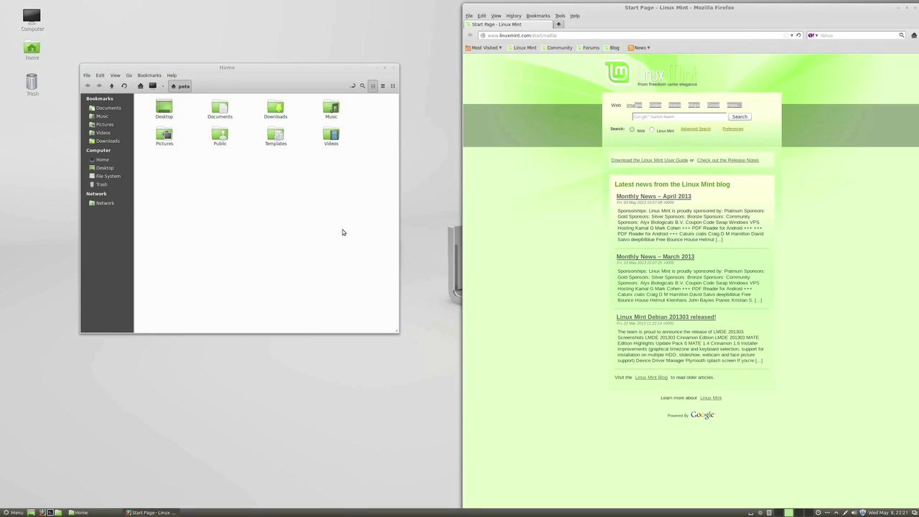
mouse_move(2, 1)
click(290, 228)
click(780, 512)
click(789, 512)
click(798, 513)
click(789, 512)
mouse_move(2, 2)
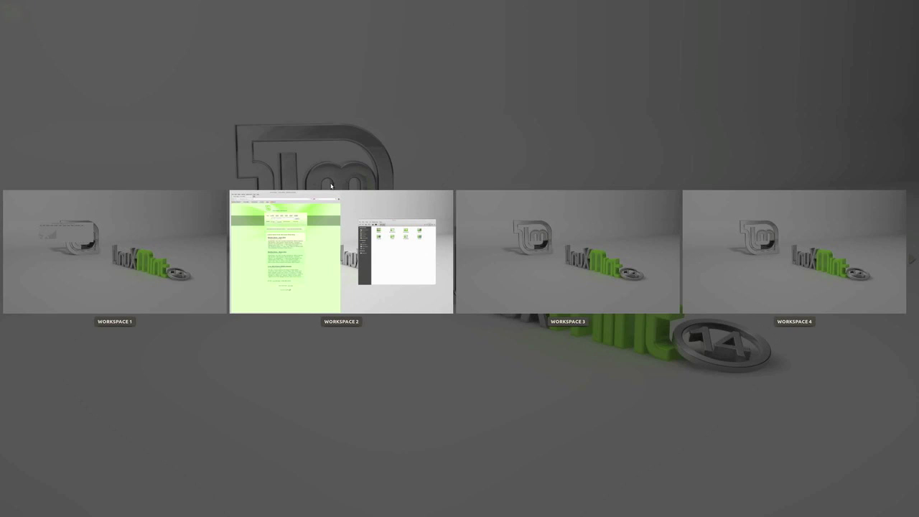
click(509, 218)
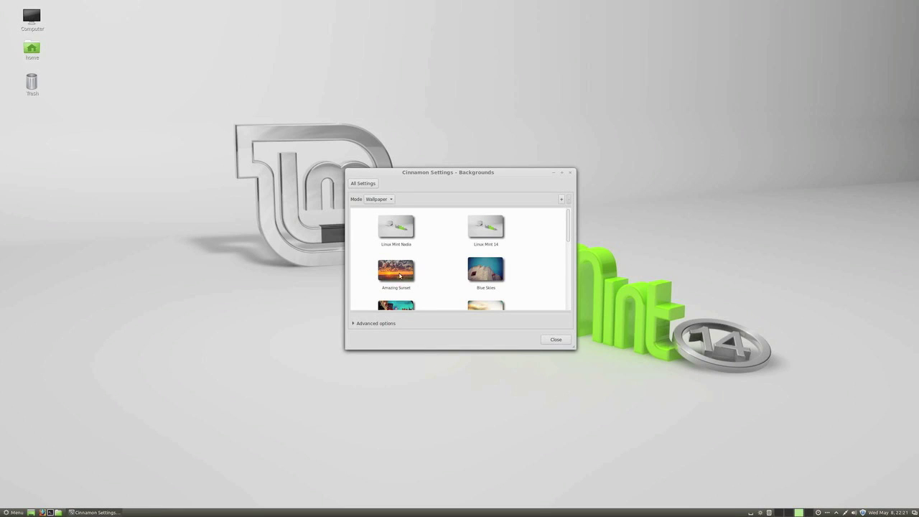
- Try the Amazing Sunset, Blue Skies, End of the World and Long Grass wallpapers, and set the starry night sky wallpaper beside Sparks
click(395, 272)
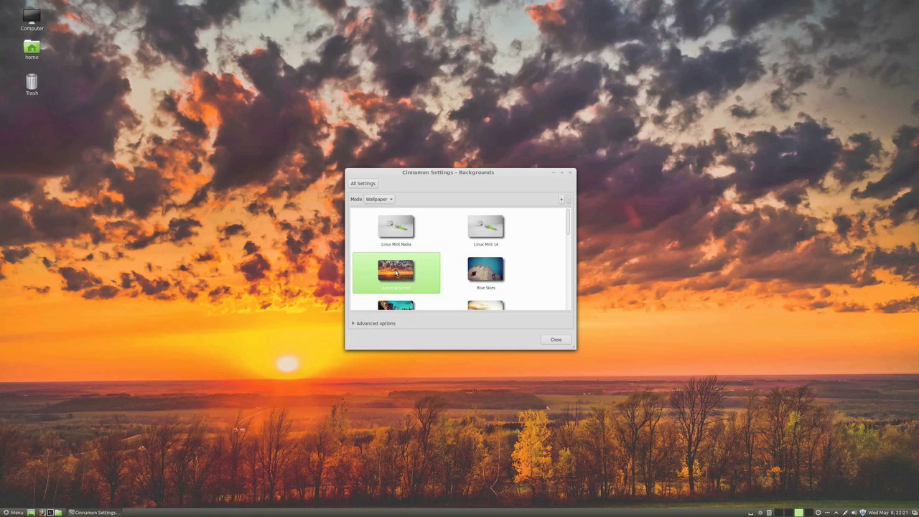
click(483, 271)
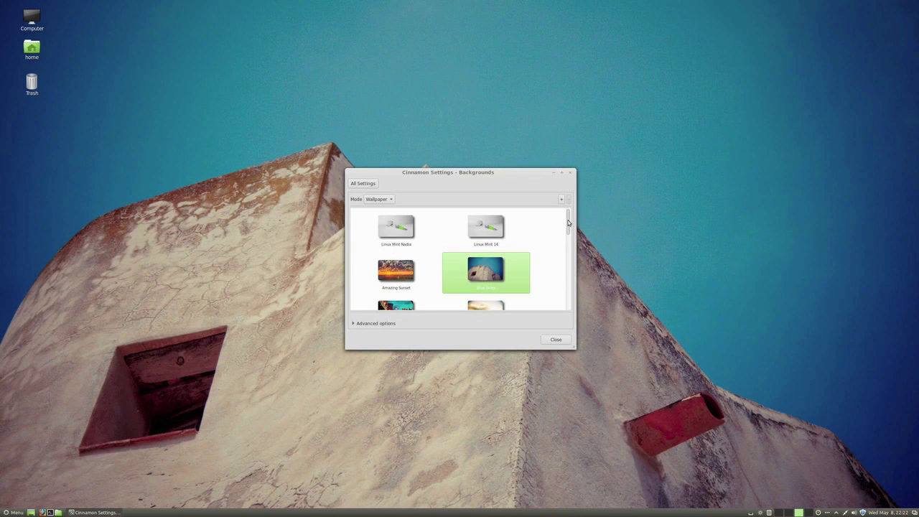
scroll(569, 287, down, 4)
click(489, 243)
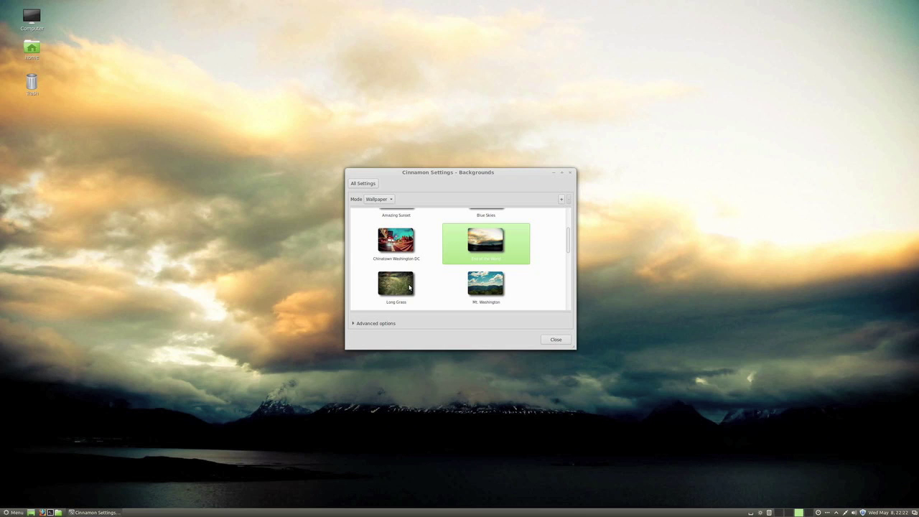
click(410, 287)
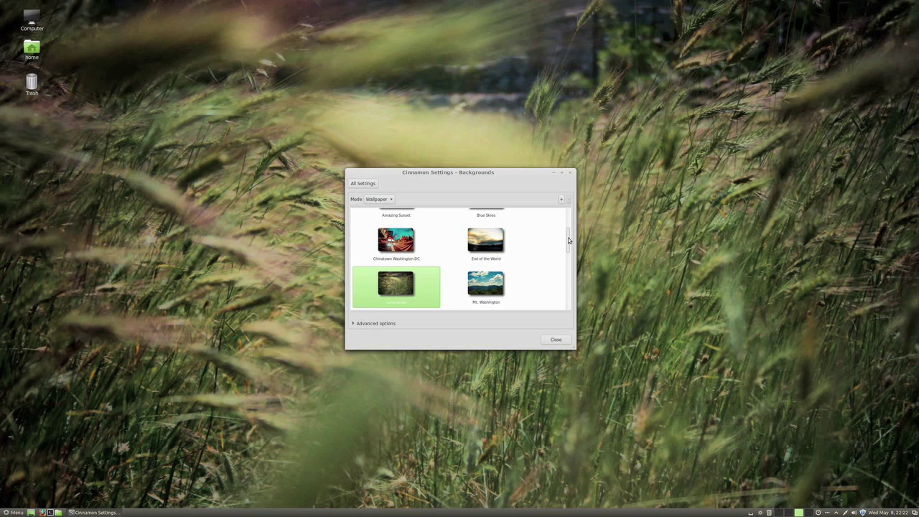
drag(568, 240, 565, 278)
click(484, 222)
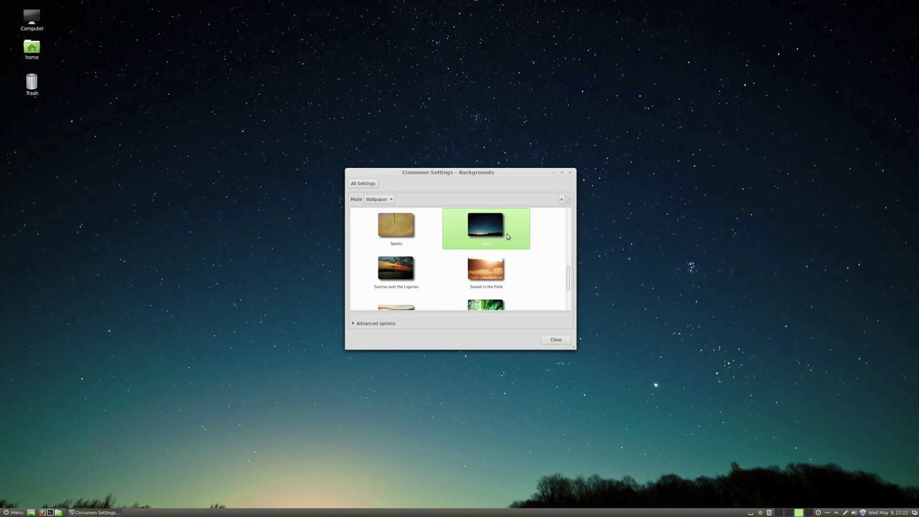
- Try the Android, Baldr, DeLorean Dark and Gnome Cinnamon themes, and apply Glass Mint, checking its look on the application menu
click(367, 184)
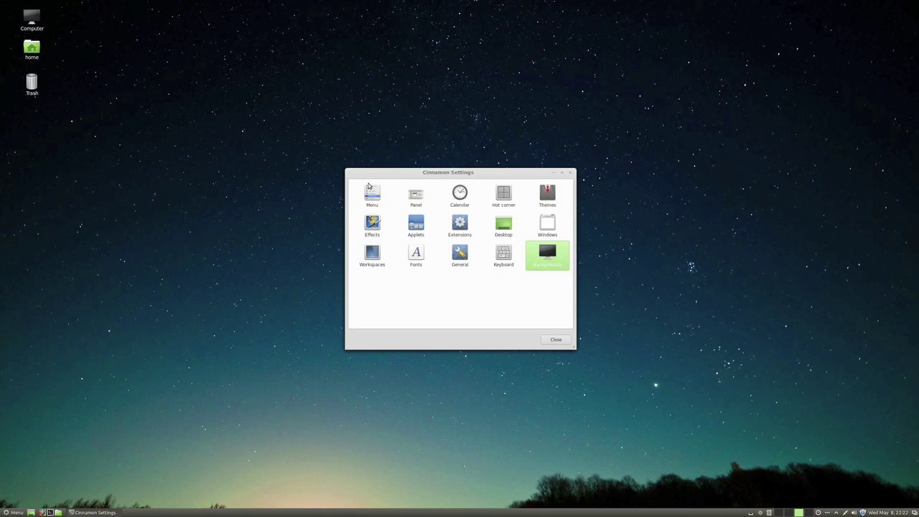
click(548, 191)
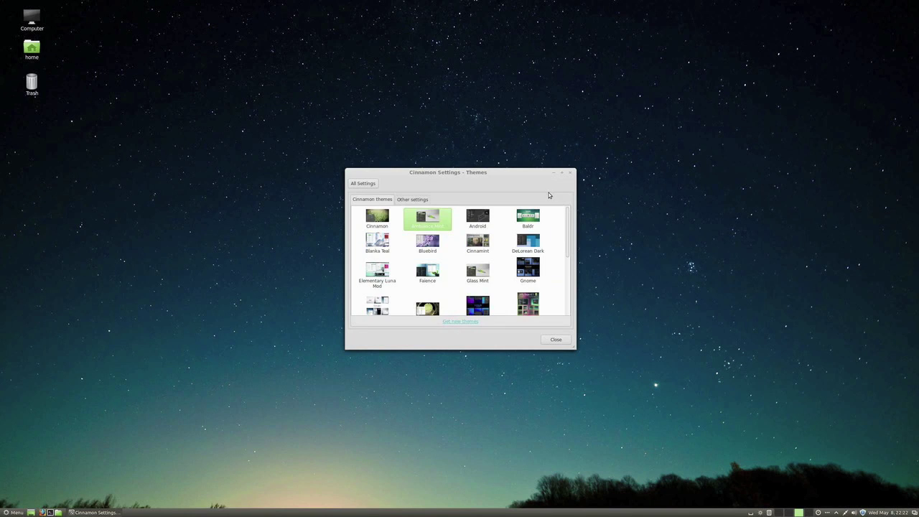
click(478, 218)
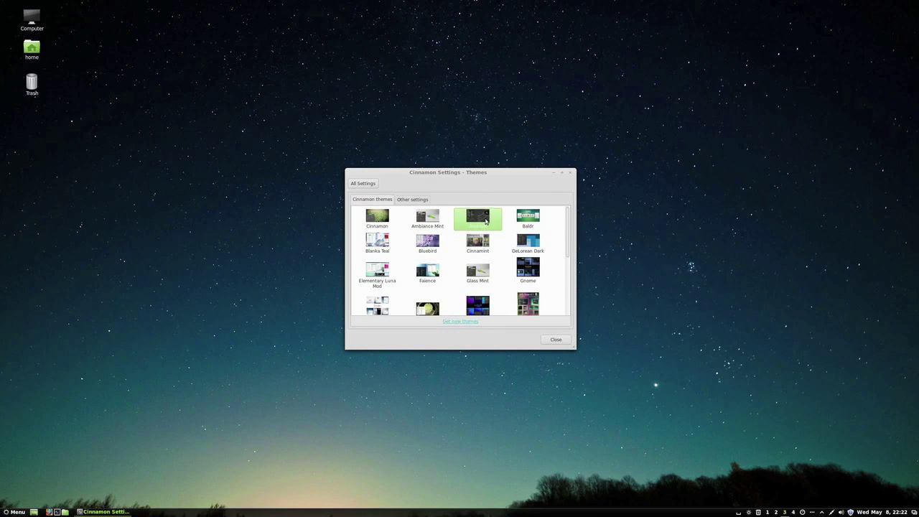
click(529, 218)
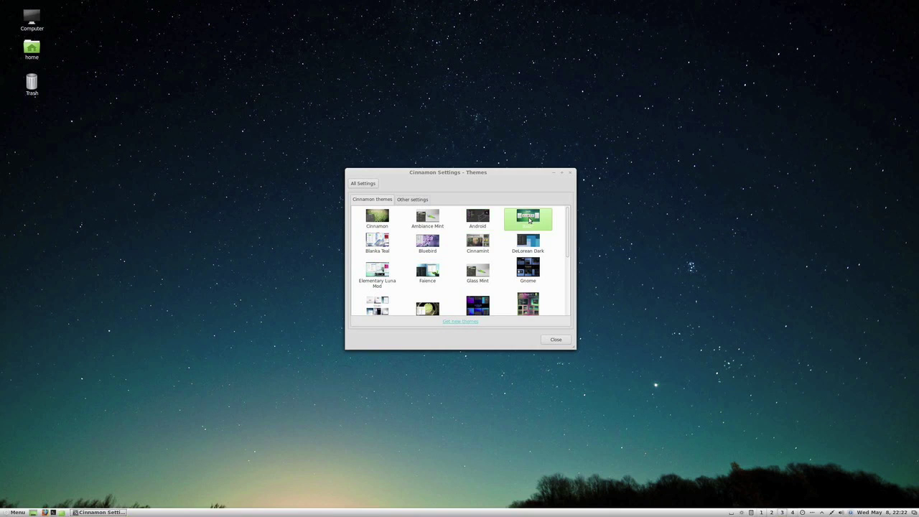
click(529, 244)
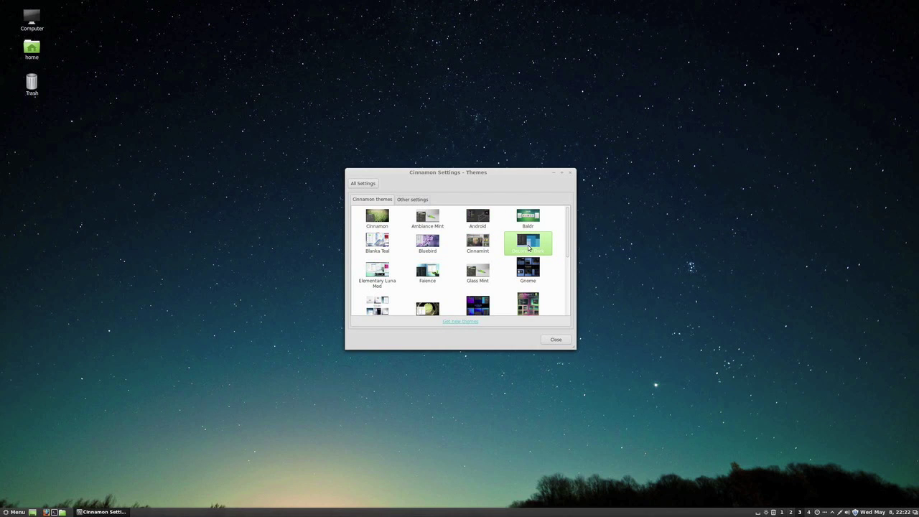
click(529, 270)
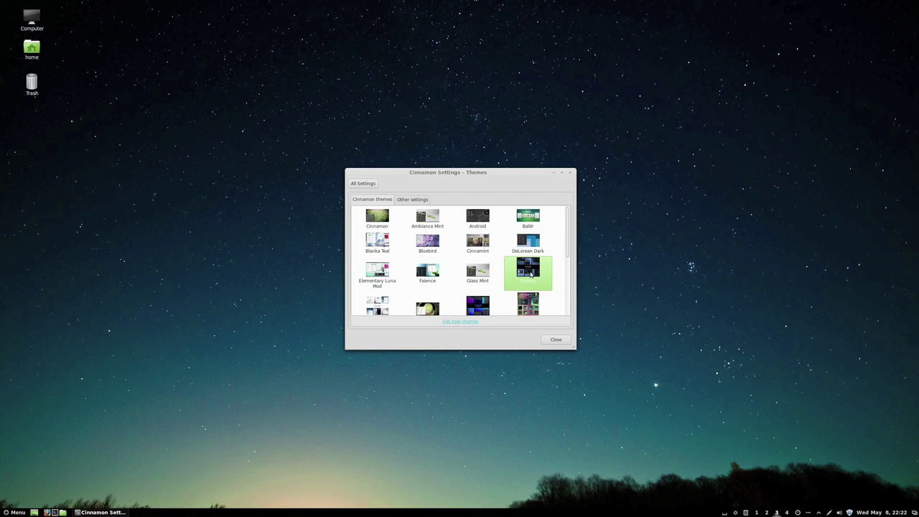
click(477, 273)
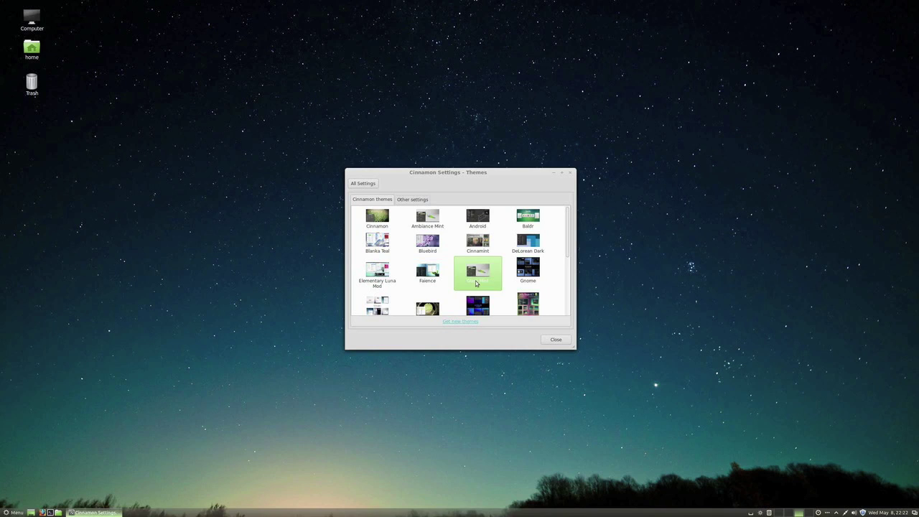
click(11, 512)
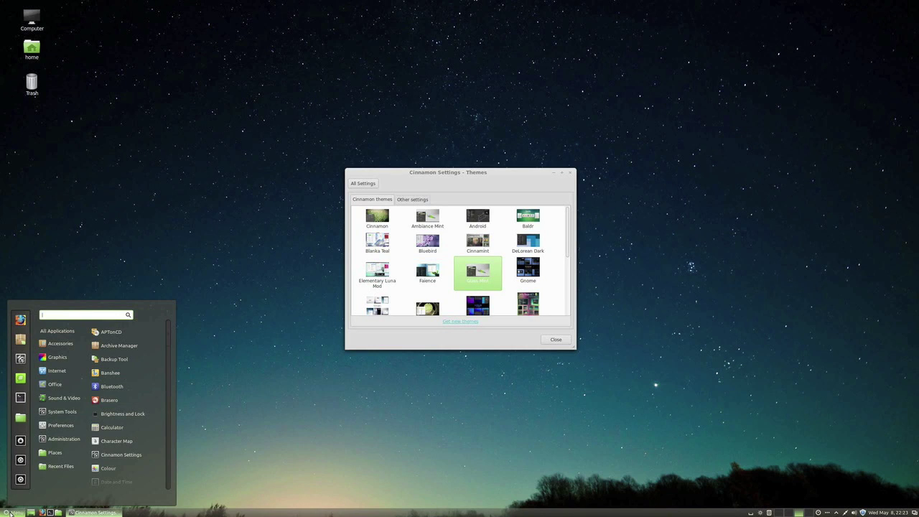
click(10, 512)
- Try several window themes in the other theme settings and set the window theme to Atlanta
click(406, 200)
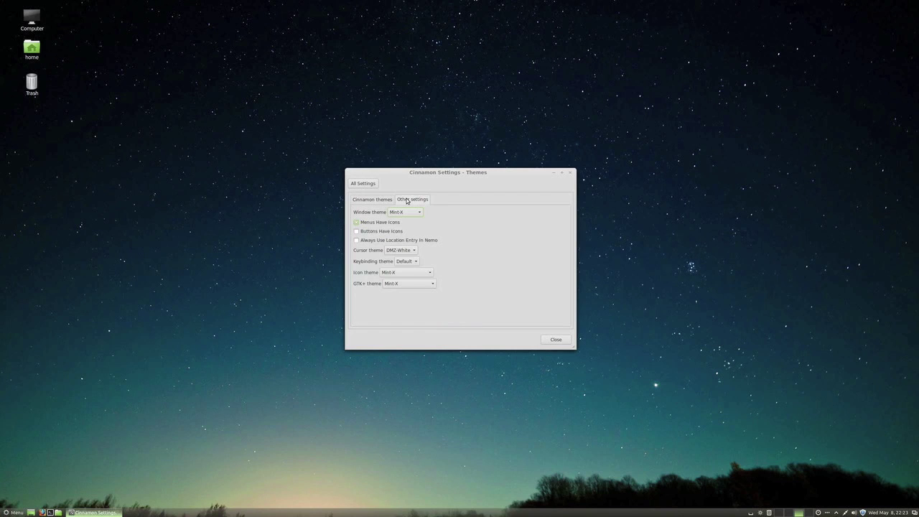
click(416, 212)
click(407, 205)
click(420, 212)
click(402, 199)
click(420, 212)
click(405, 202)
click(420, 212)
click(421, 213)
click(420, 214)
click(408, 202)
click(422, 211)
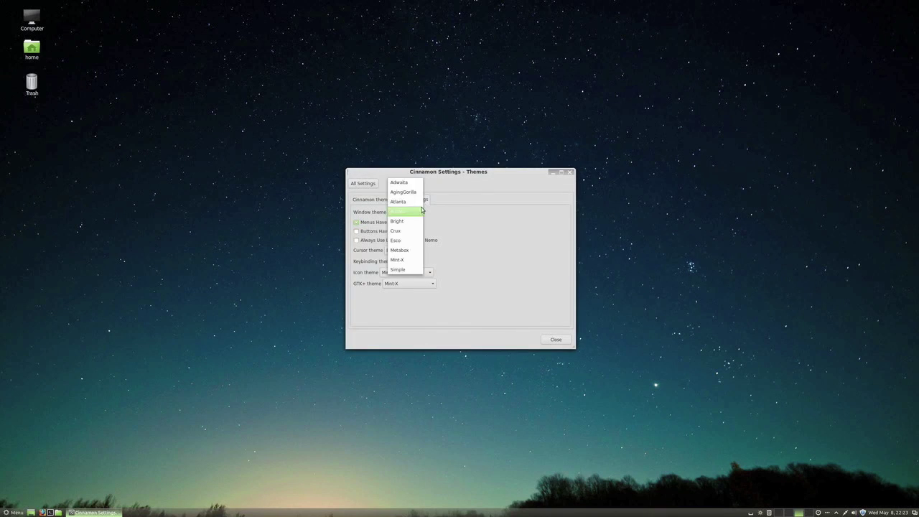
click(421, 210)
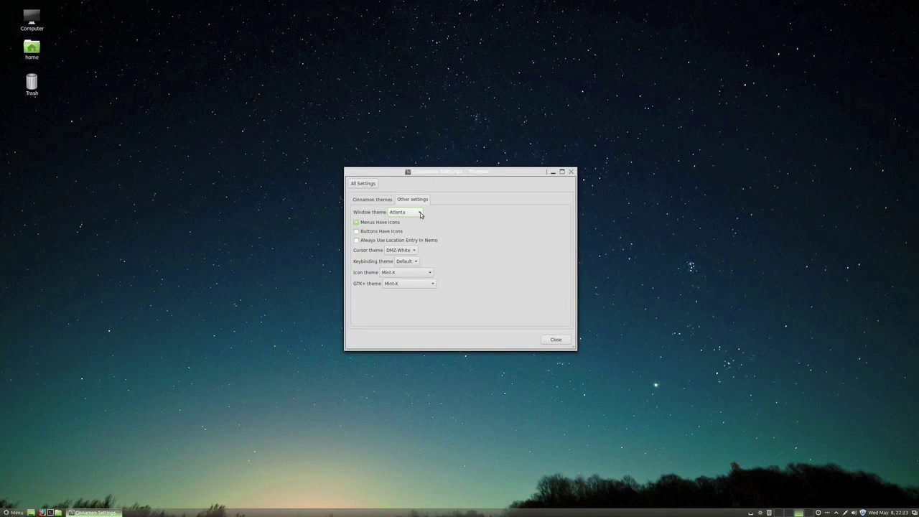
- Set the window theme to Mint-X and the cursor theme to DMZ-Black
click(420, 214)
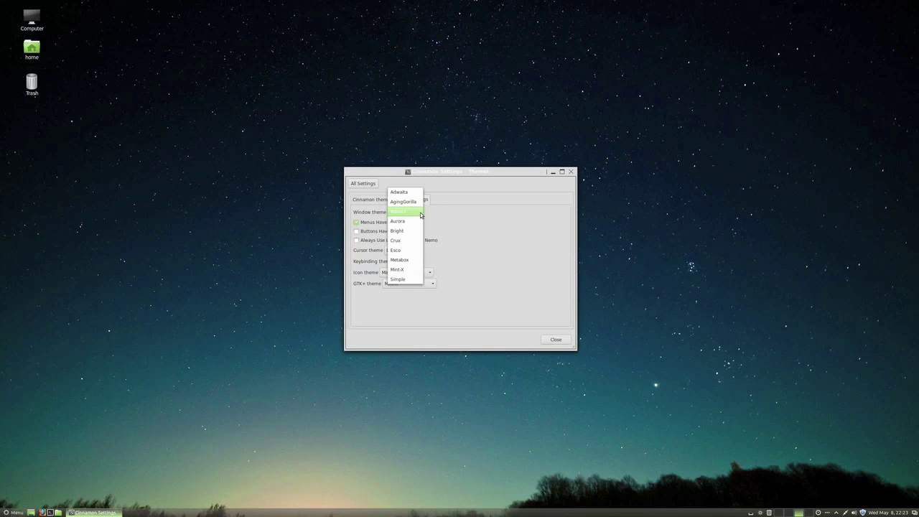
click(399, 272)
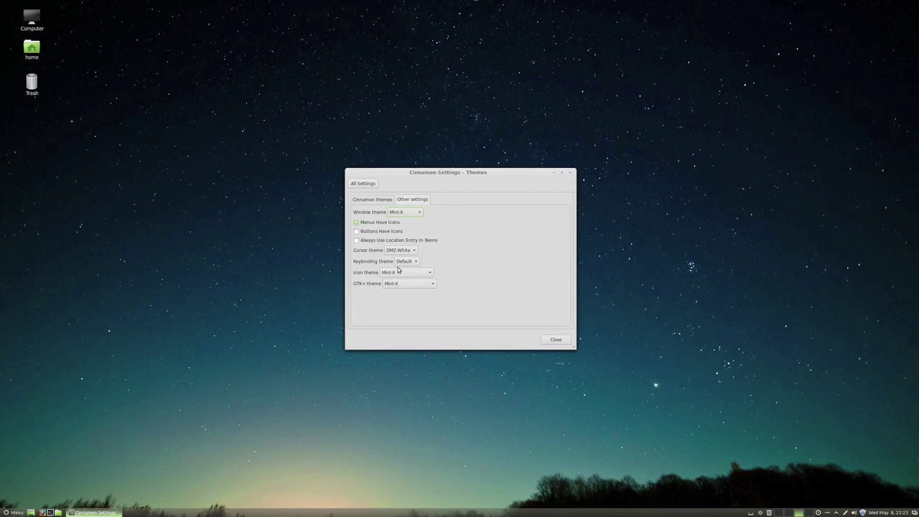
click(415, 249)
click(413, 253)
click(413, 253)
click(406, 259)
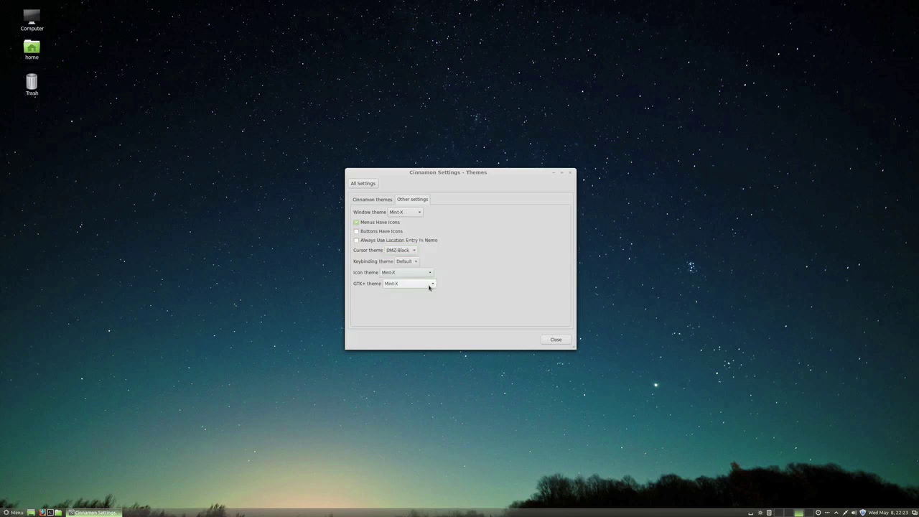
- Try several GTK+ themes, including Adwaita, and set the GTK+ theme to HighContrastInverse
click(431, 284)
click(417, 274)
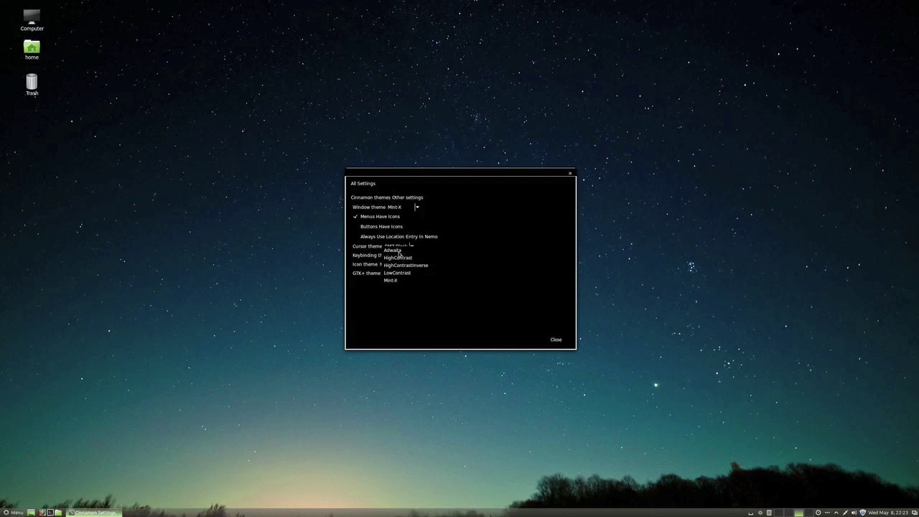
click(433, 288)
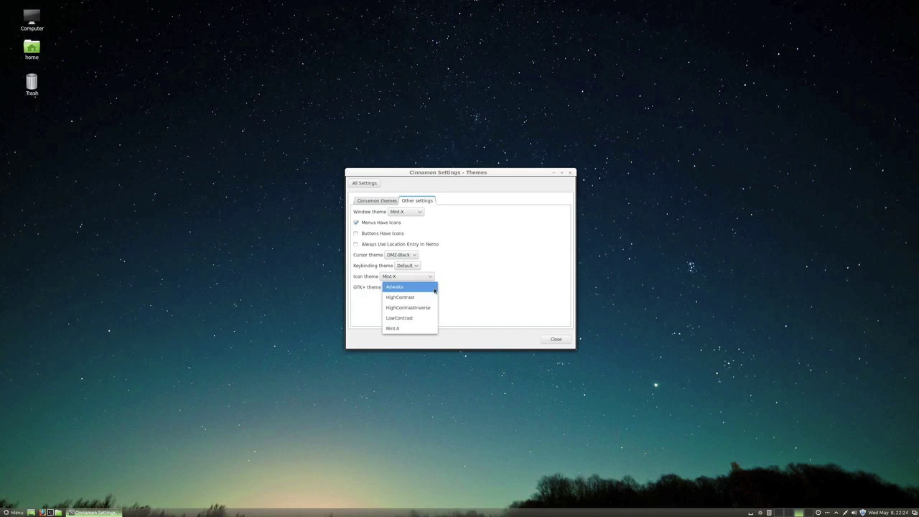
click(413, 308)
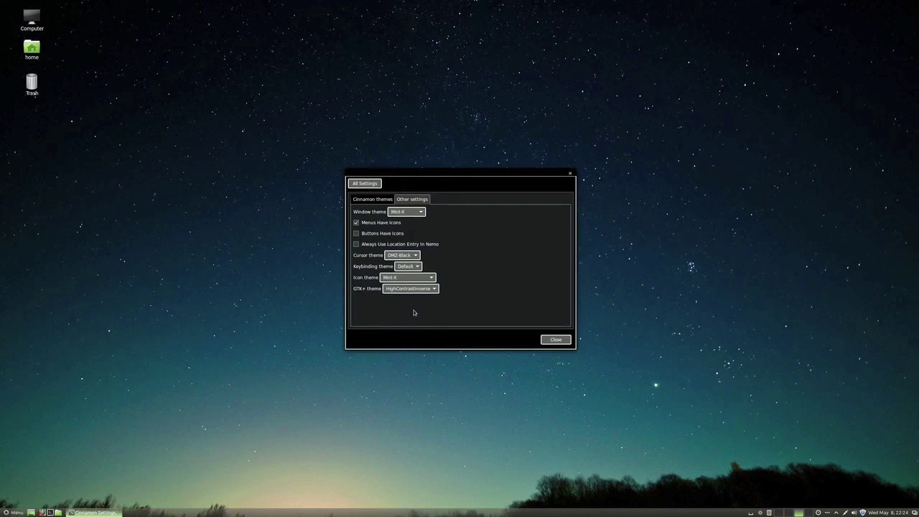
click(435, 289)
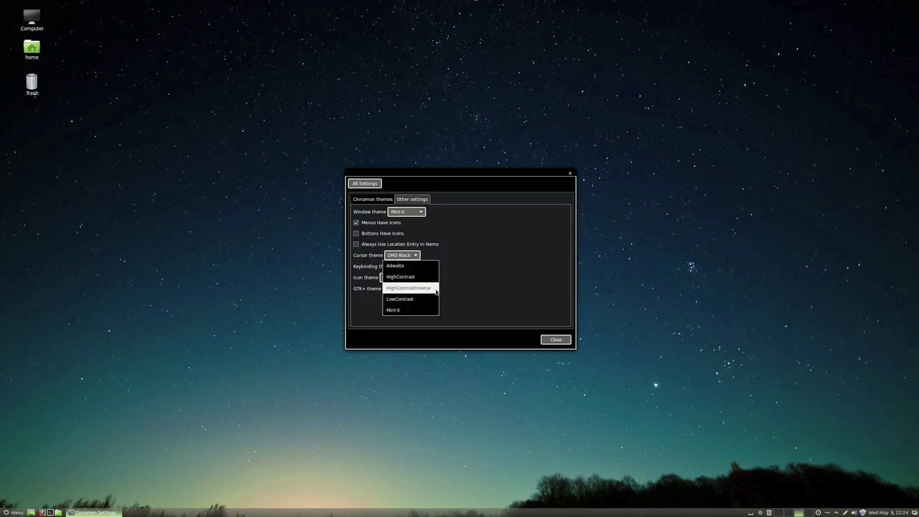
click(478, 246)
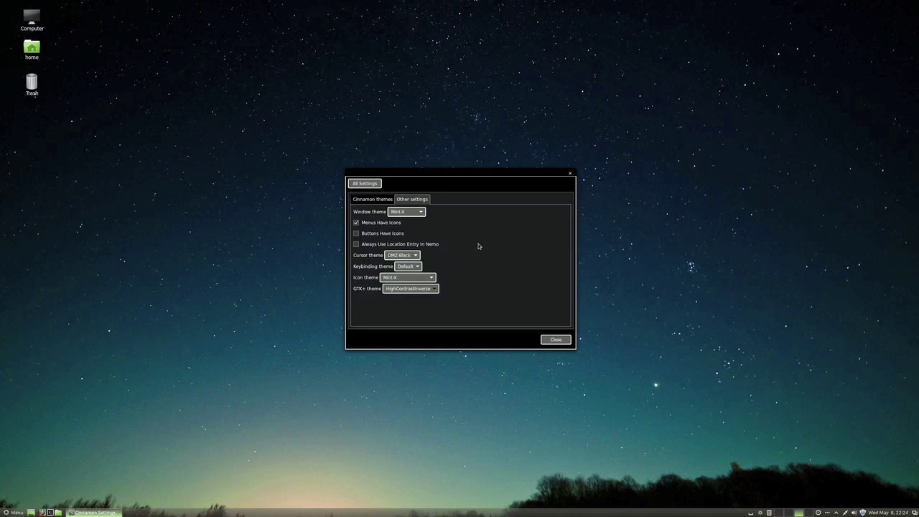
- Try the HighContrastInverse and gnome icon themes, and set the icon theme to Mint-X-Dark
click(433, 277)
click(433, 278)
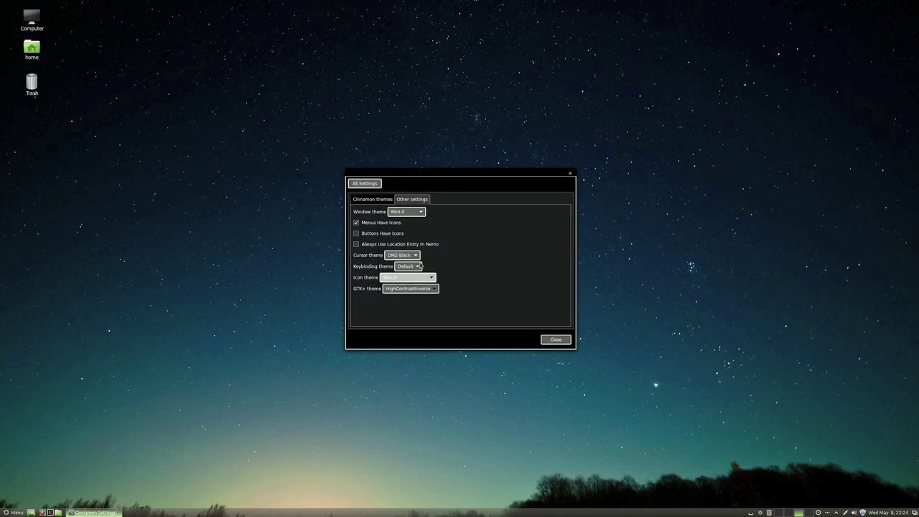
click(431, 278)
click(429, 266)
click(428, 274)
click(427, 265)
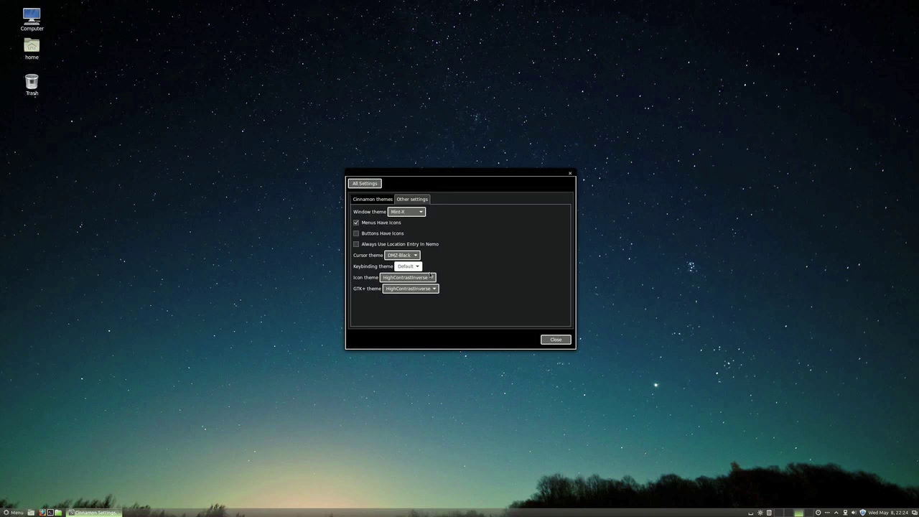
click(428, 278)
click(424, 277)
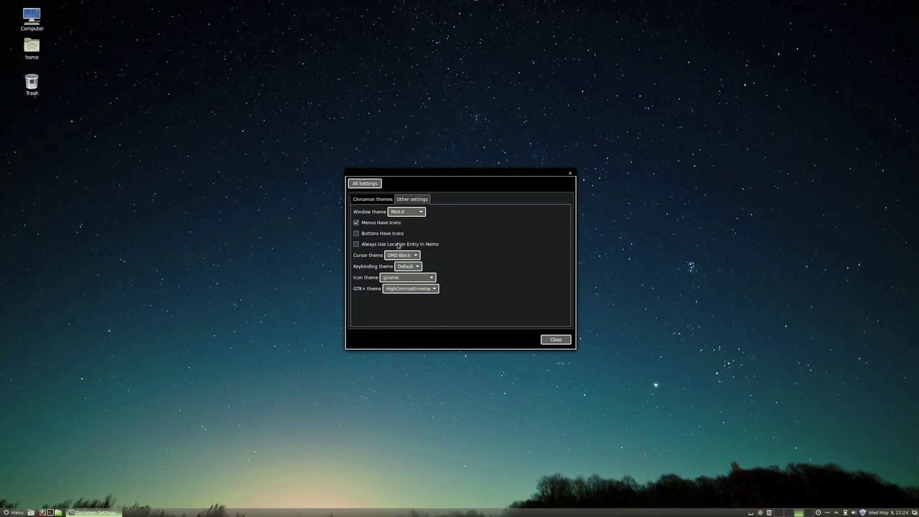
click(431, 277)
click(400, 344)
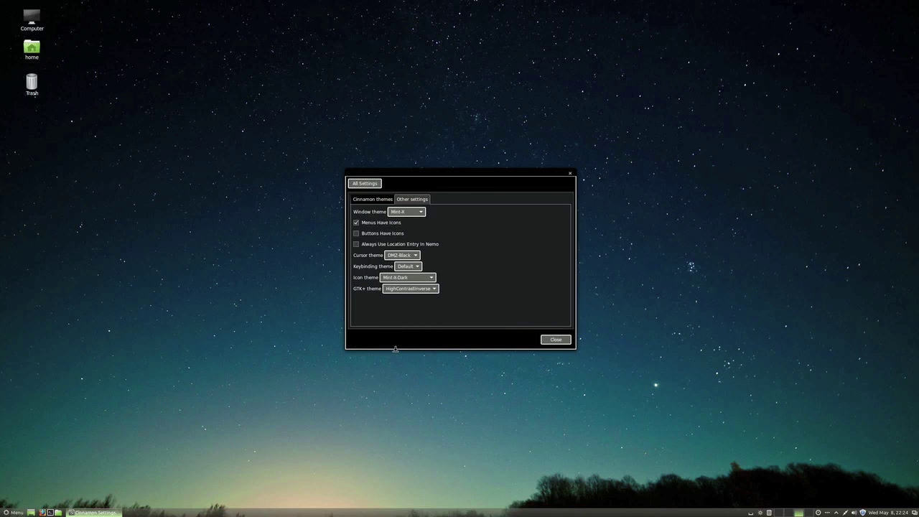
- Look over the panel settings, return to the overview of all settings, and close Cinnamon Settings
click(364, 186)
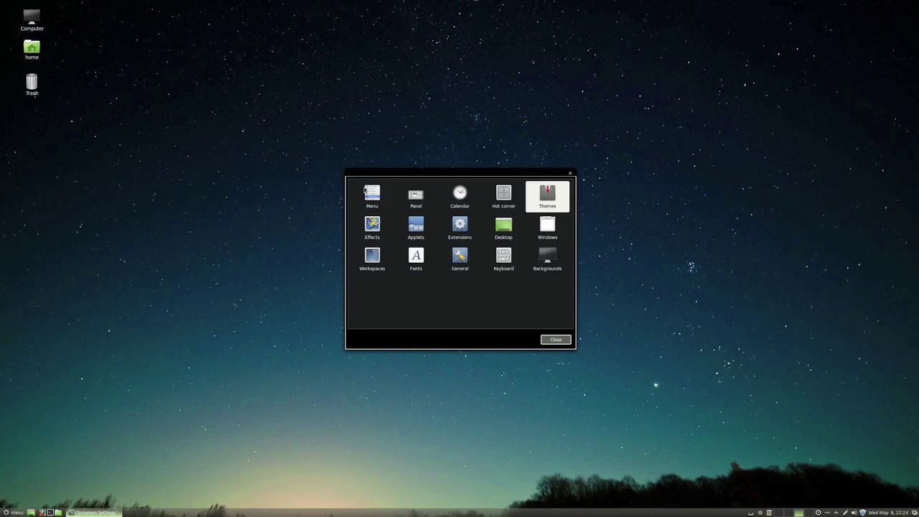
click(416, 197)
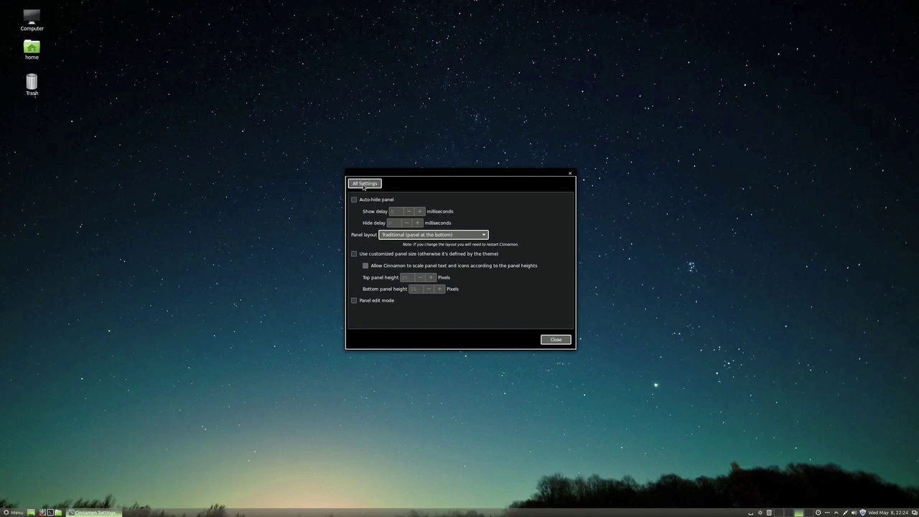
click(364, 185)
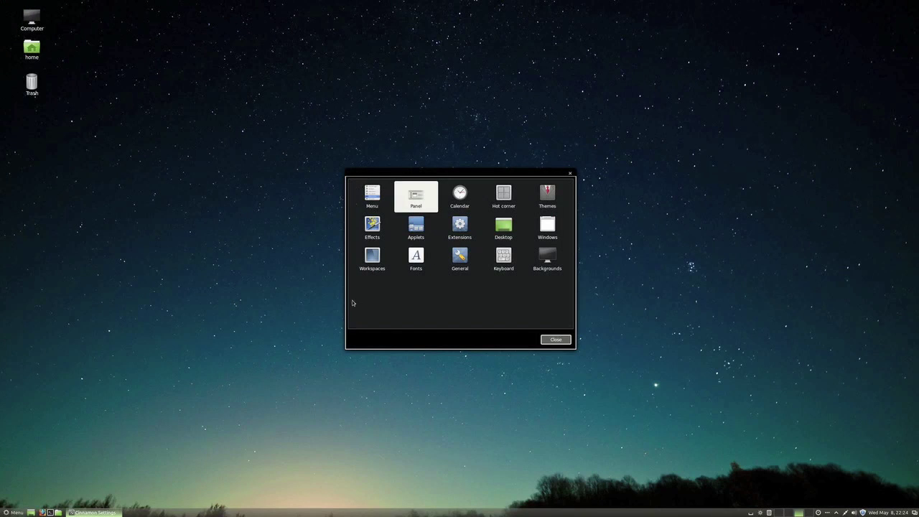
click(556, 341)
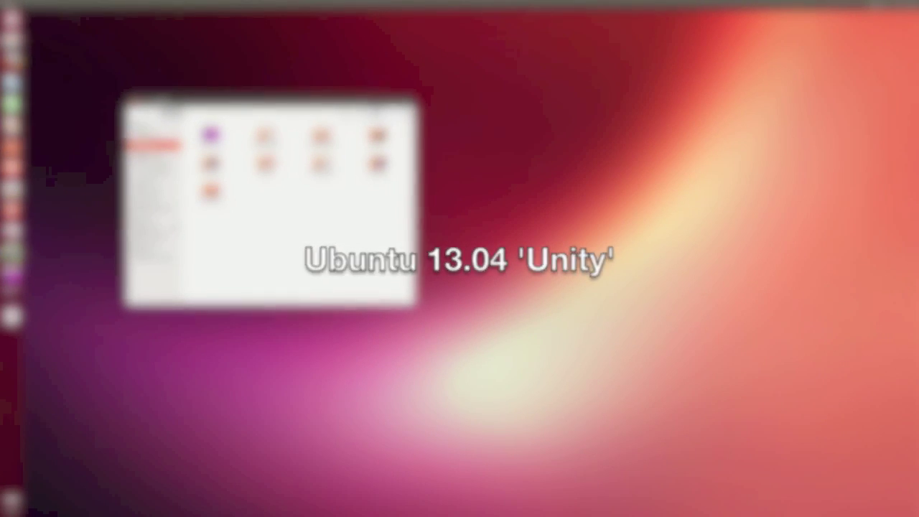
- On the Ubuntu 13.04 Unity desktop, launch Firefox and move the Home folder window clear of it
click(16, 63)
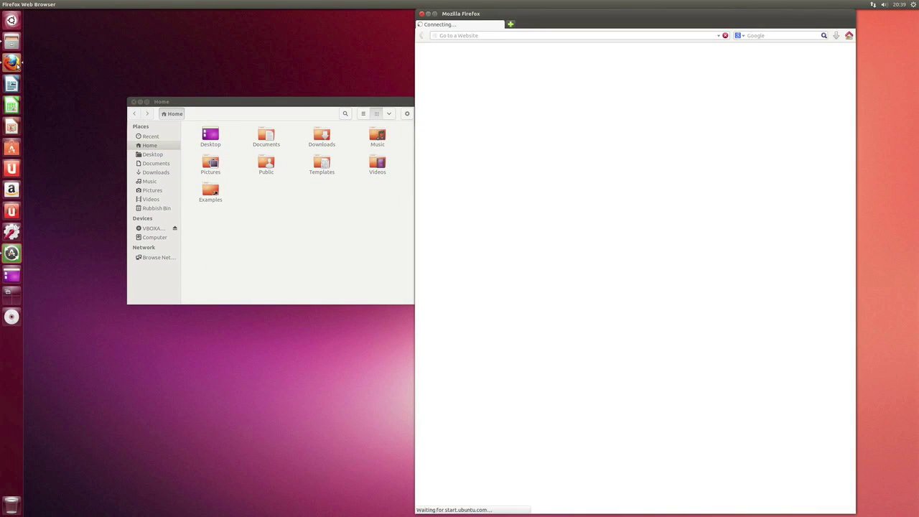
click(184, 112)
drag(183, 111, 149, 110)
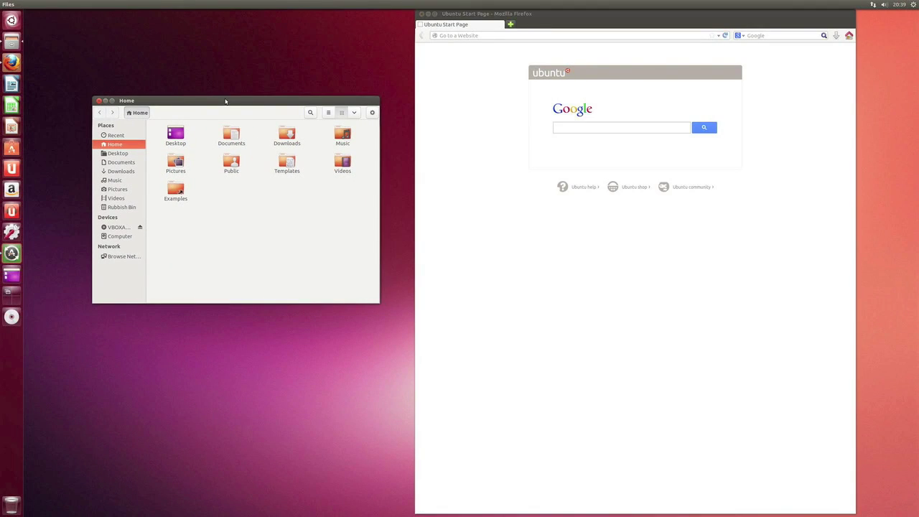
- Open the Dash and view its applications and its files and folders, returning to the applications
click(12, 20)
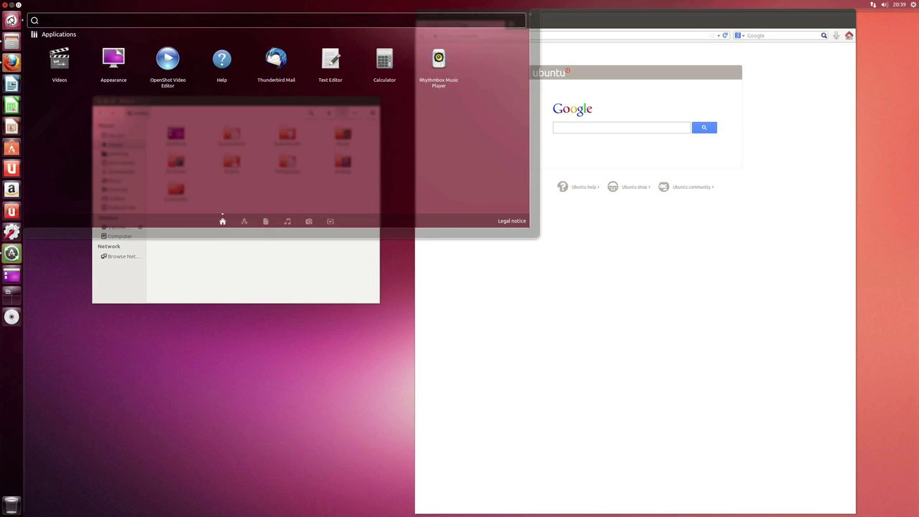
click(244, 222)
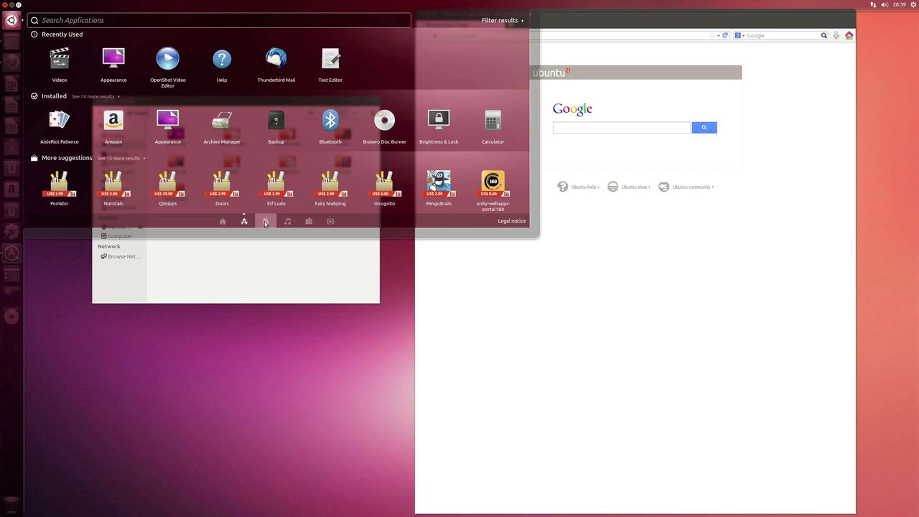
click(266, 222)
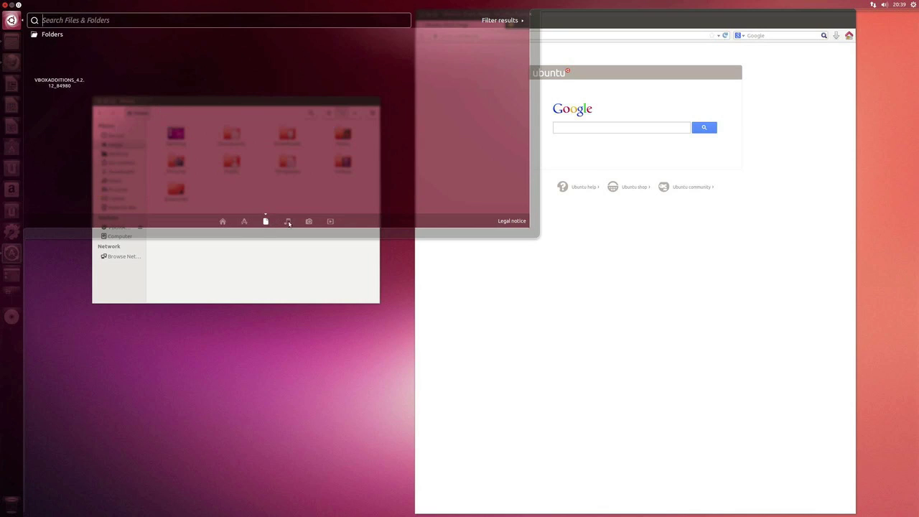
click(243, 222)
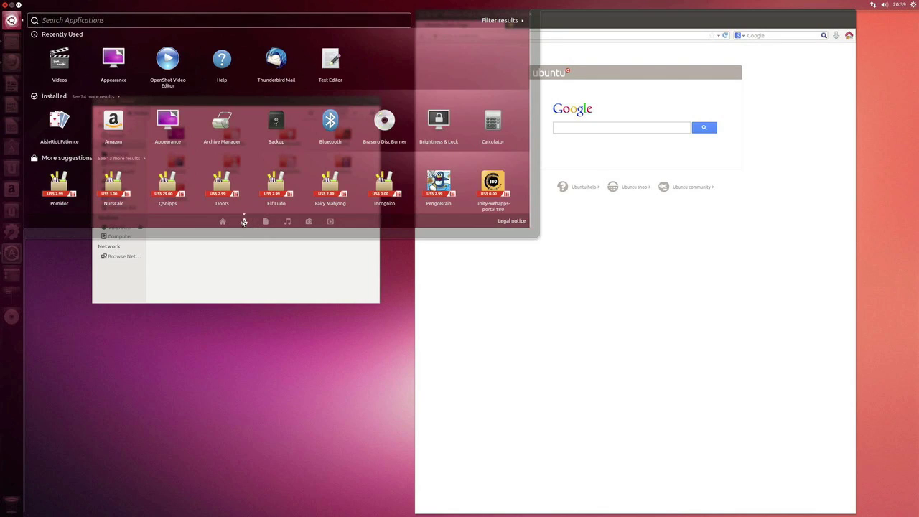
- Expand the installed applications, browse the full list down and back up, and close the Dash
click(92, 97)
scroll(147, 127, down, 2)
scroll(147, 127, down, 4)
scroll(146, 127, down, 5)
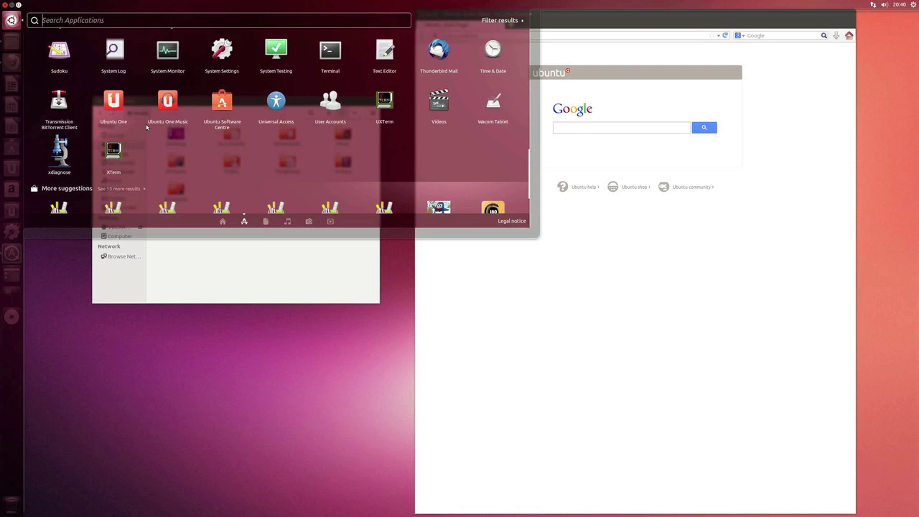
scroll(146, 127, down, 1)
scroll(146, 127, up, 6)
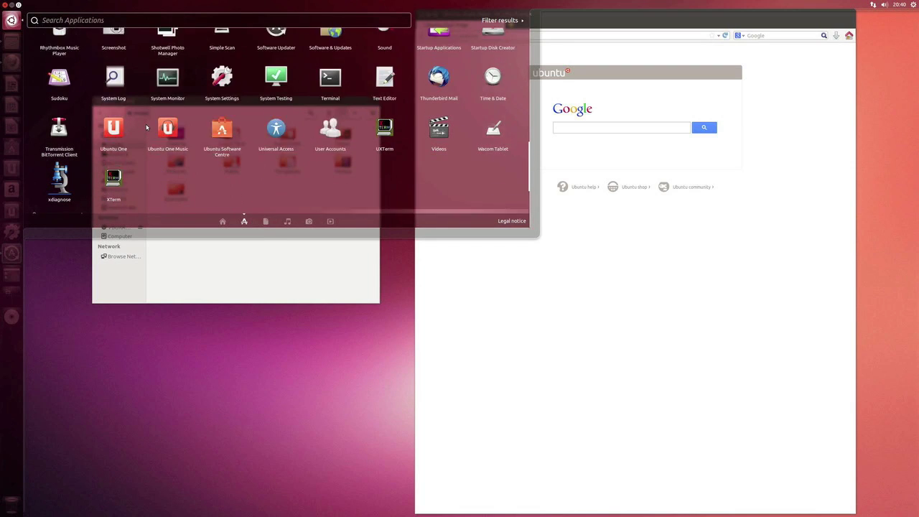
scroll(146, 127, up, 4)
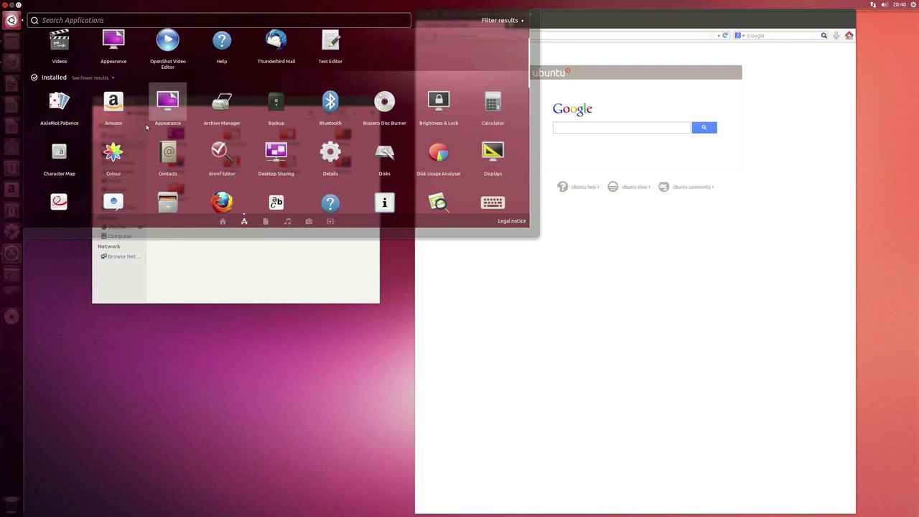
key(Escape)
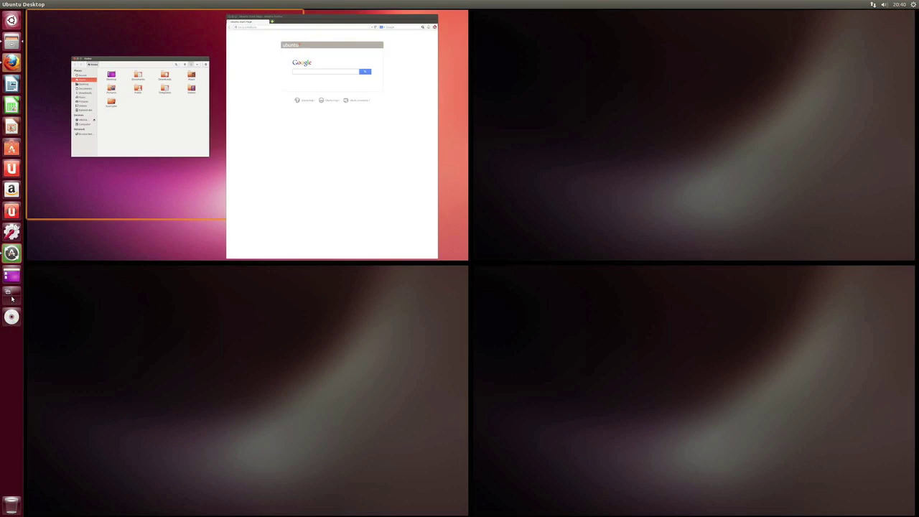
- In the workspace overview, move the Firefox window to the upper-right workspace and return to the upper-left one with the Home folder window
click(11, 295)
drag(284, 20, 561, 24)
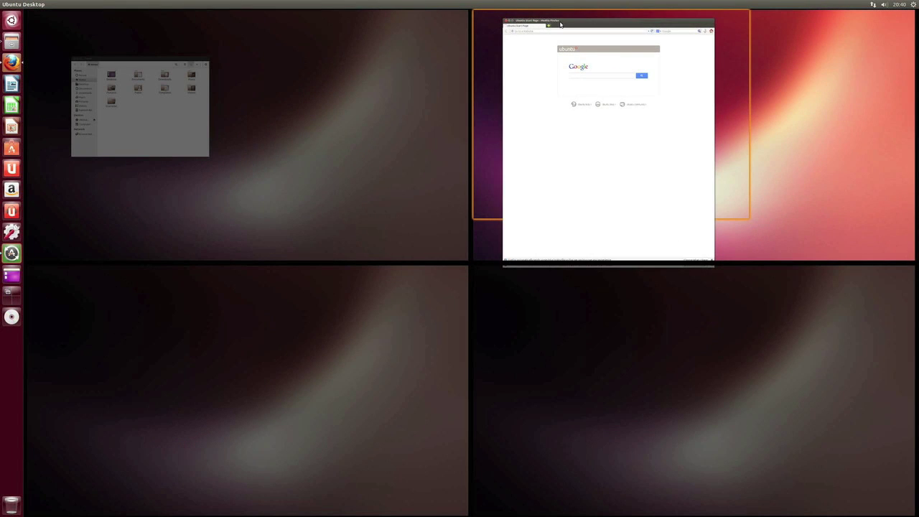
click(129, 61)
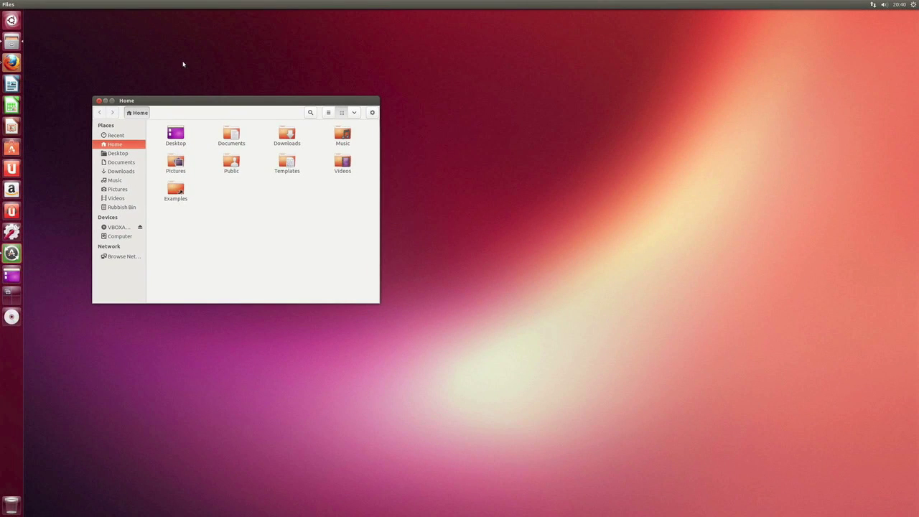
- Switch to the upper-right workspace holding Firefox, and from there to the empty lower-left workspace
click(16, 297)
click(776, 81)
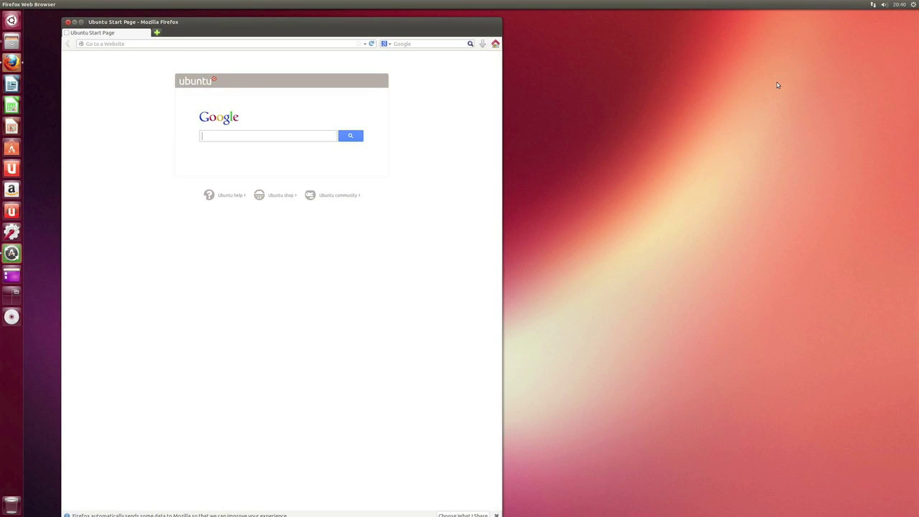
click(9, 291)
click(215, 376)
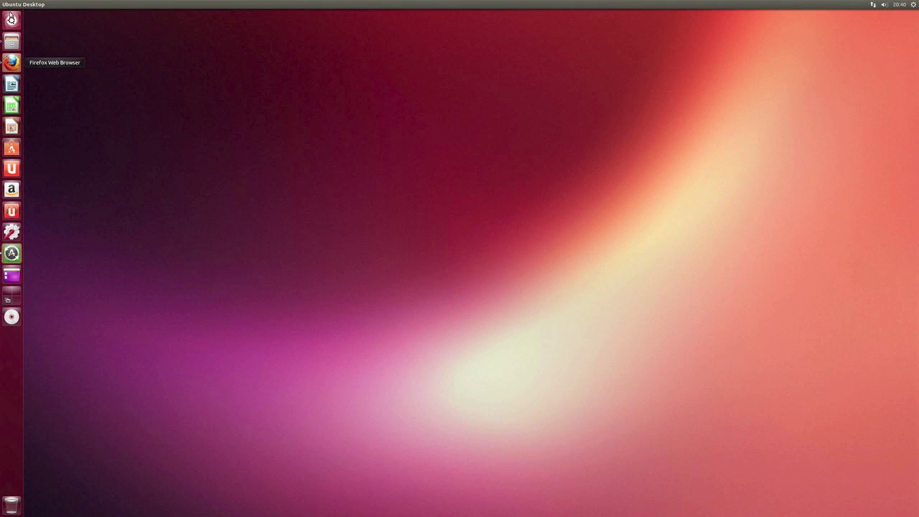
- Open the desktop's Appearance settings and apply each first-row wallpaper in turn, through Blue frost to Brother typewriter
right_click(202, 194)
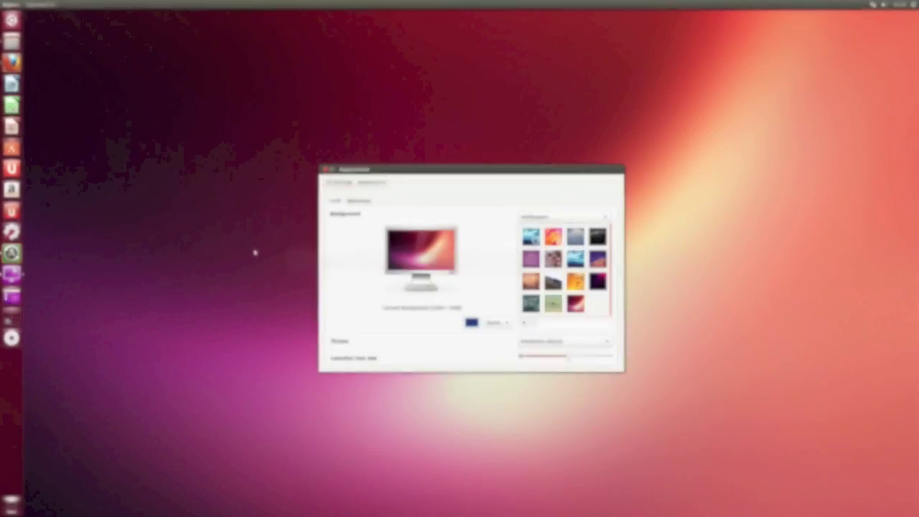
click(531, 237)
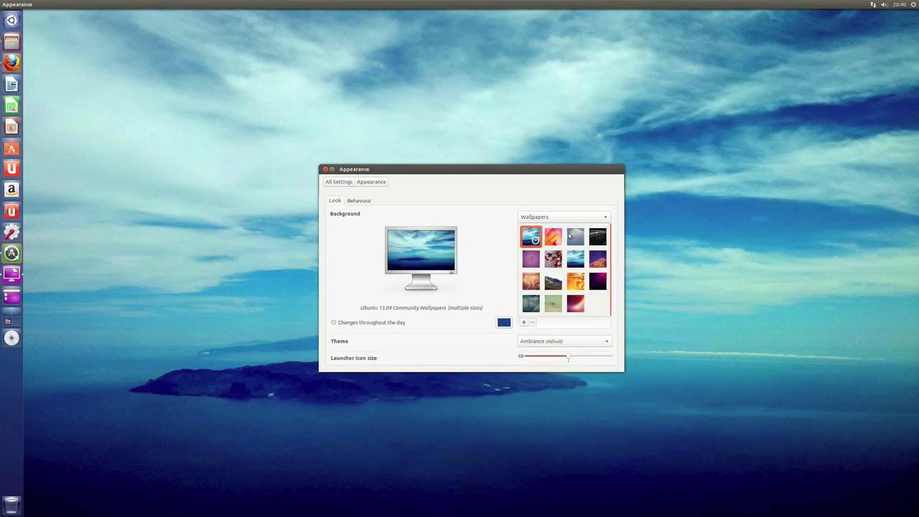
click(554, 237)
click(576, 238)
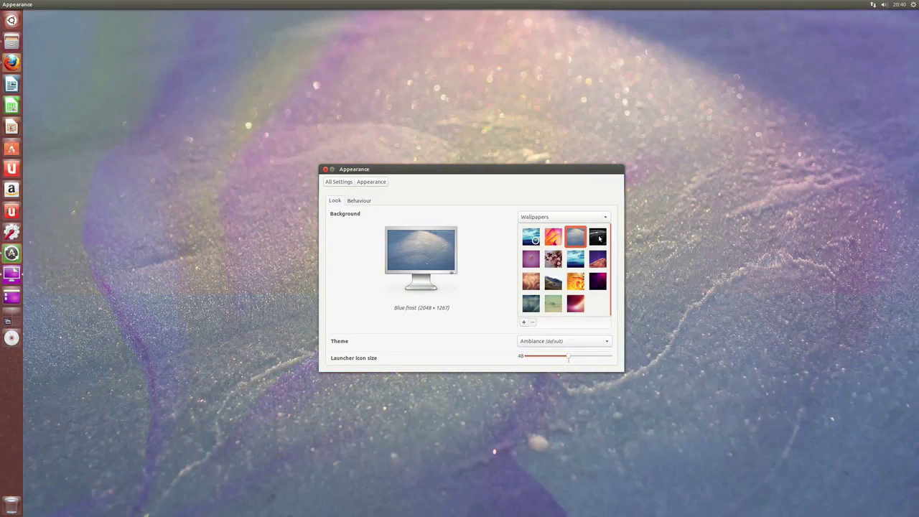
click(598, 238)
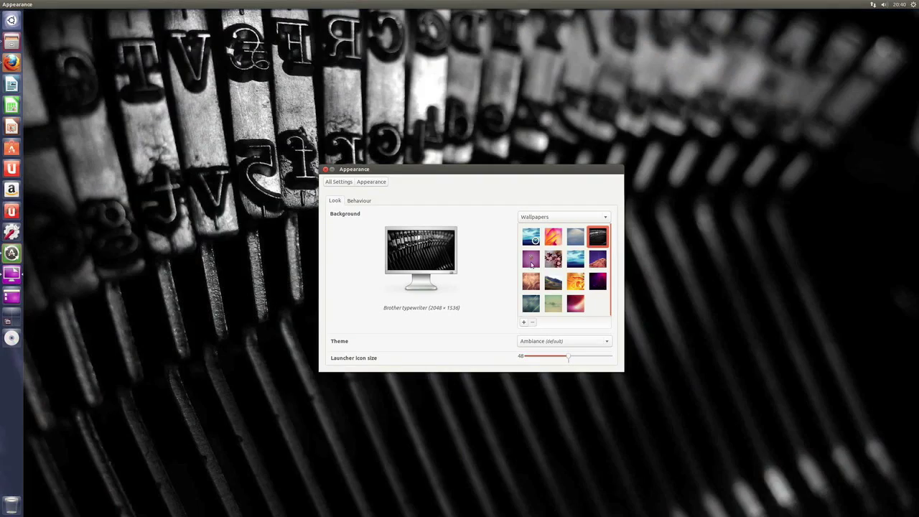
- Try the second-row wallpapers in turn: Cocomixtle Ubunteño, the pink blossoms, La Gomera and Landing
click(531, 262)
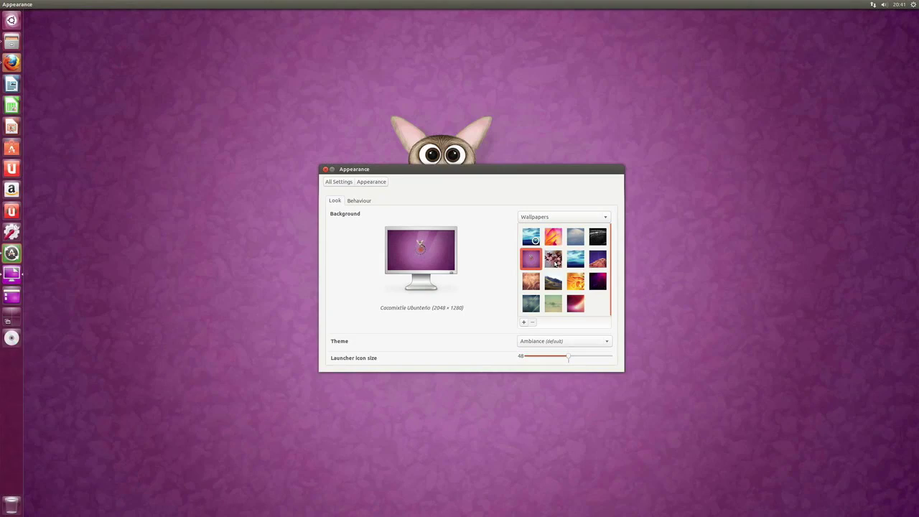
click(553, 260)
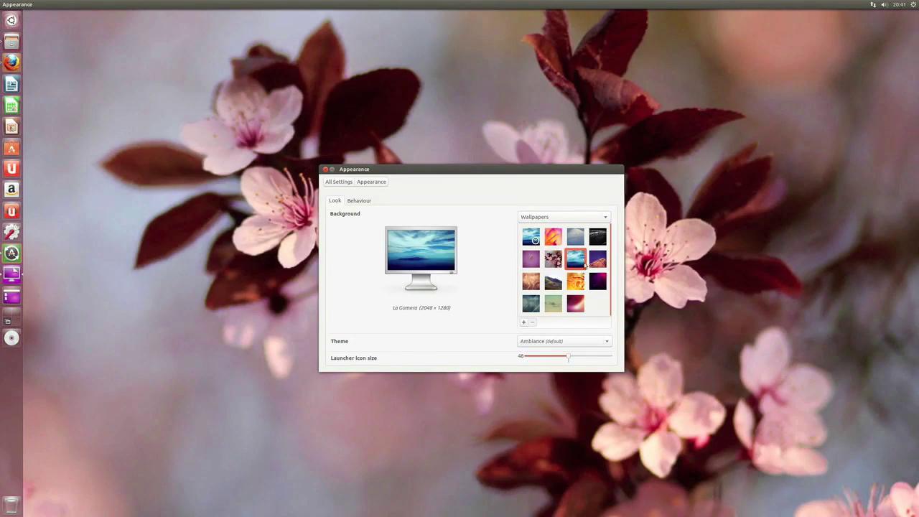
click(580, 265)
click(601, 264)
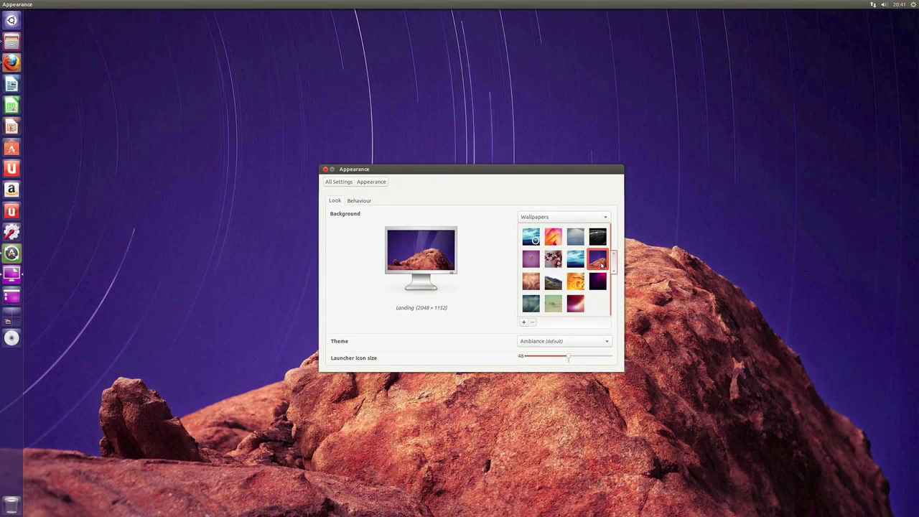
- Try the third-row wallpapers from Last breath... and Leftover onward, and set Stop the light as the desktop background
click(532, 280)
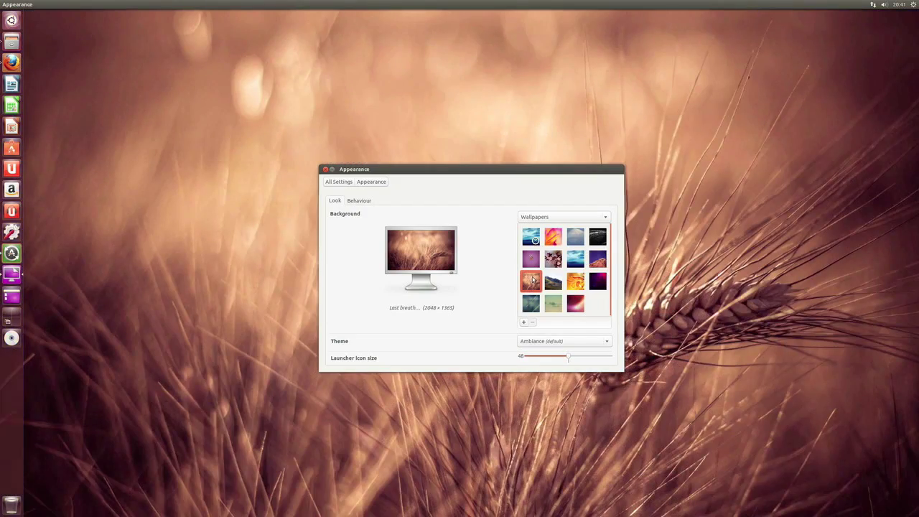
click(557, 281)
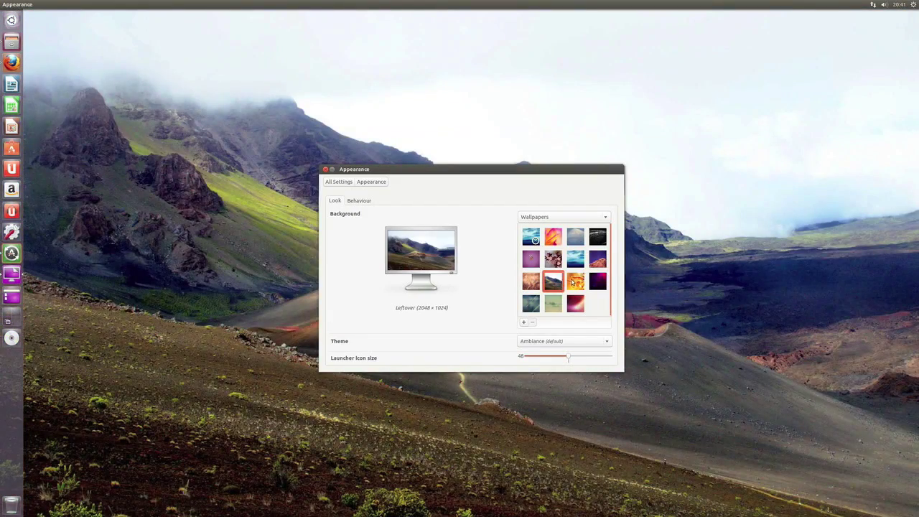
click(572, 281)
click(600, 285)
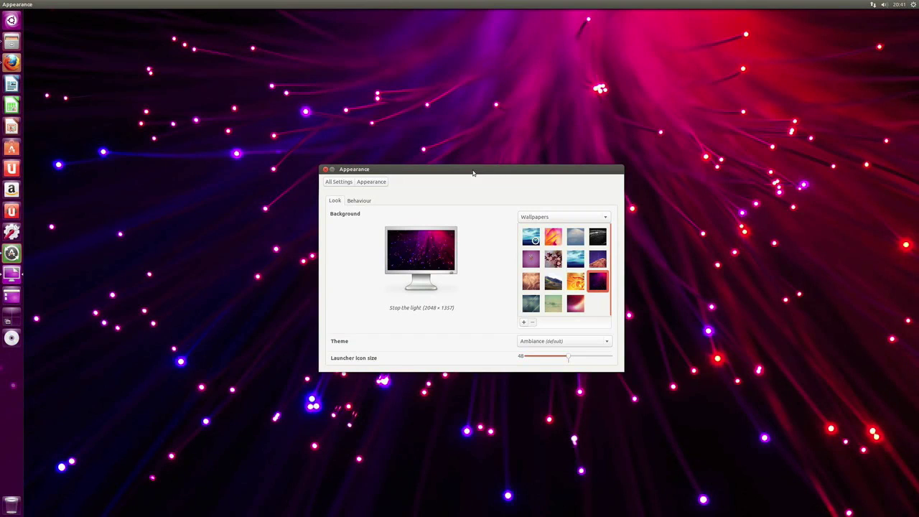
- Shift the Appearance window slightly and switch the theme to Radiance, to High Contrast, and back to Ambiance
drag(474, 171, 443, 172)
click(576, 344)
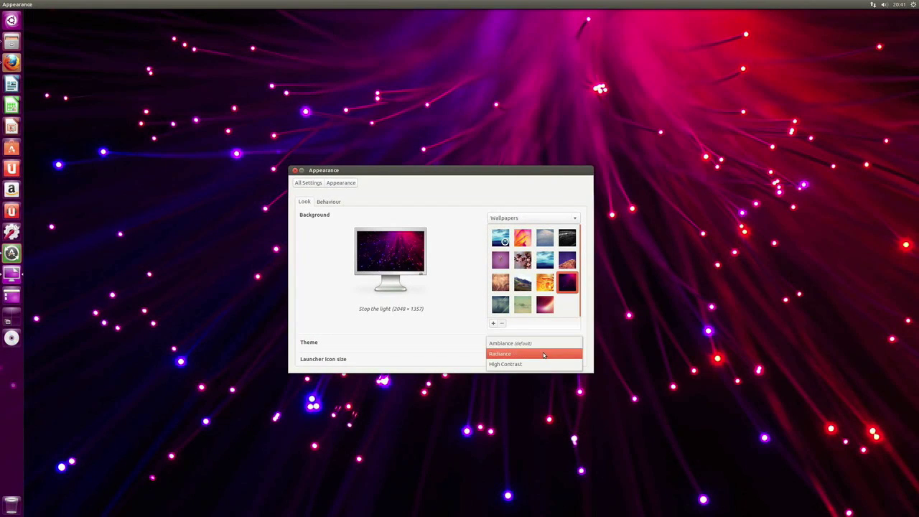
click(543, 355)
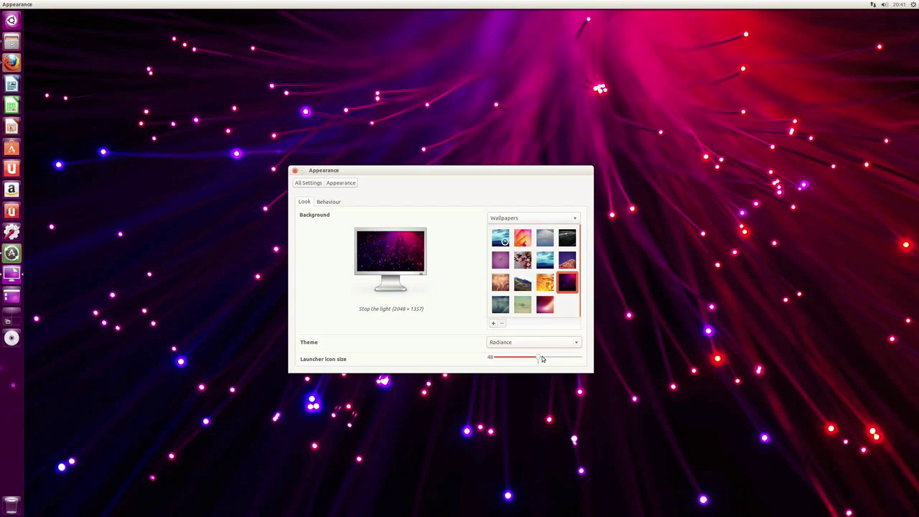
click(579, 344)
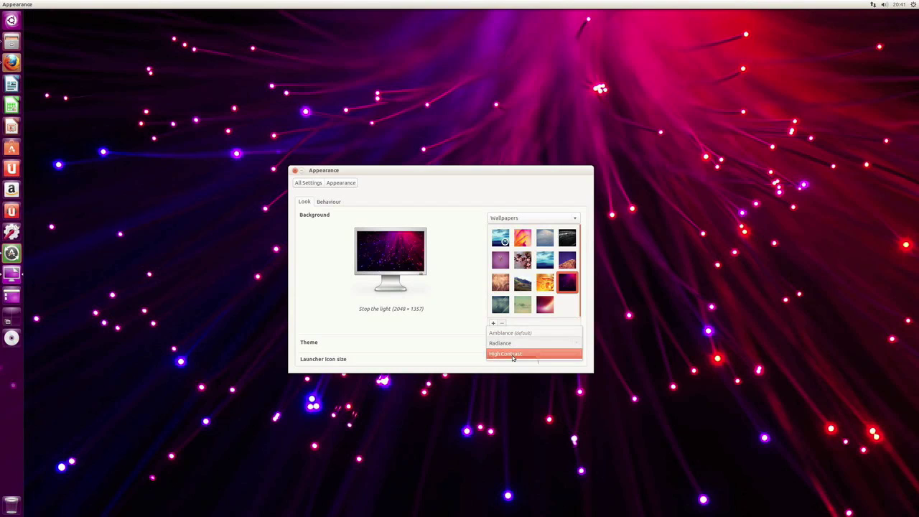
click(513, 355)
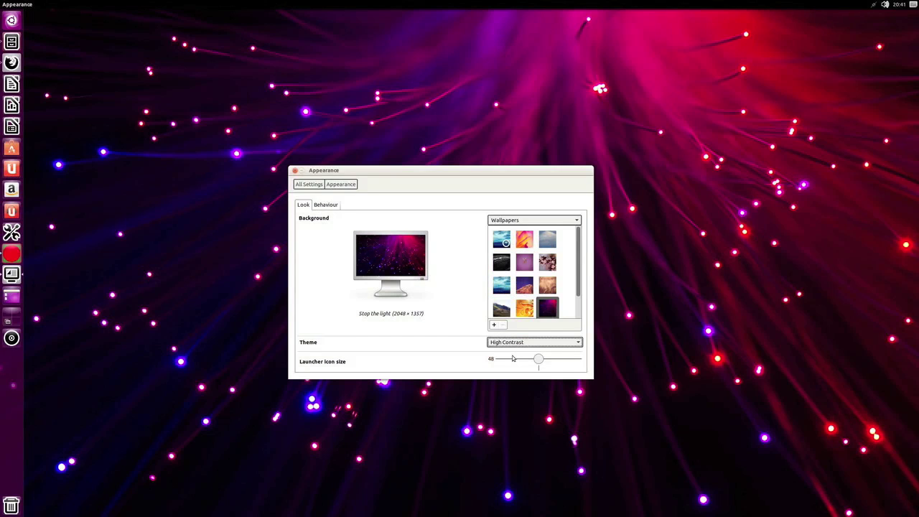
click(572, 346)
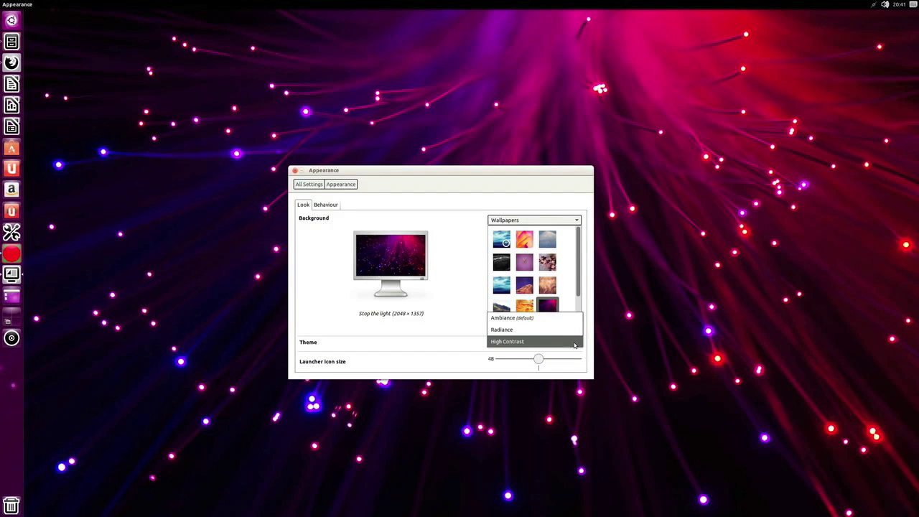
click(507, 319)
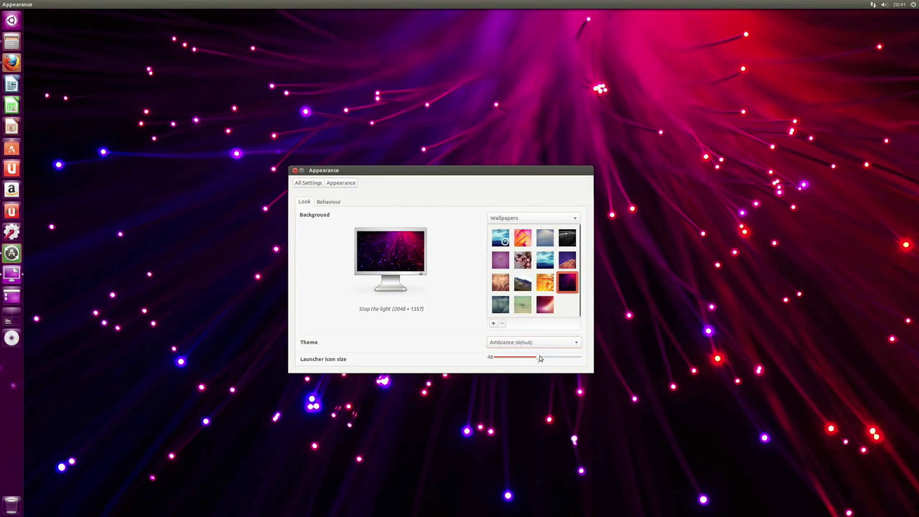
- Try a launcher icon size of 64, reduce it to 32, and restore it to 48
drag(544, 359, 582, 361)
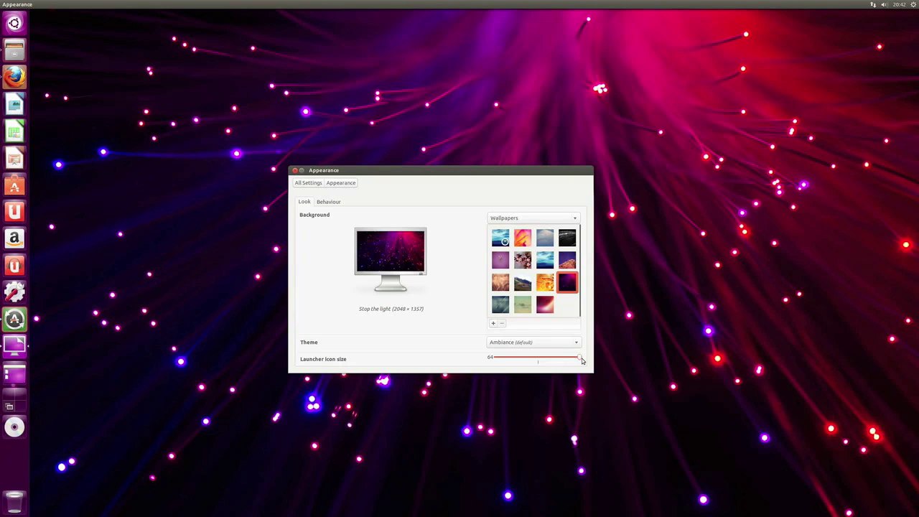
drag(572, 359, 485, 358)
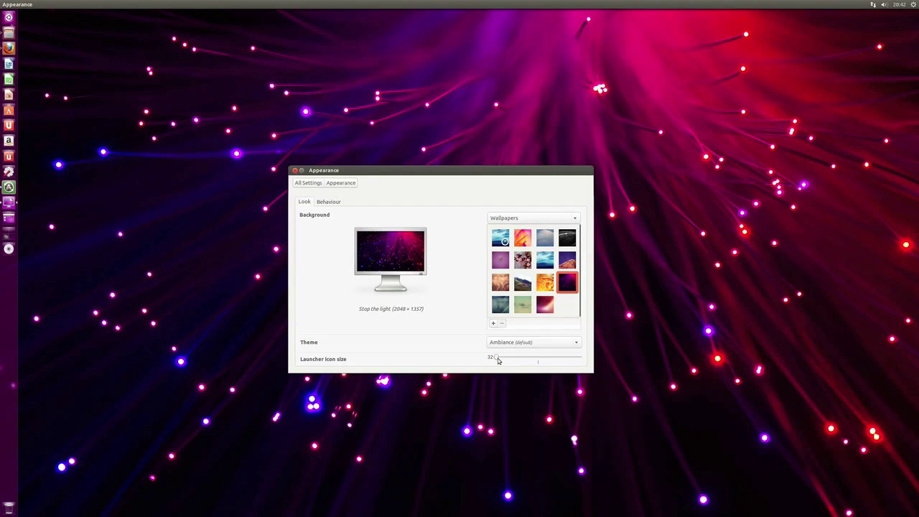
drag(513, 361, 539, 360)
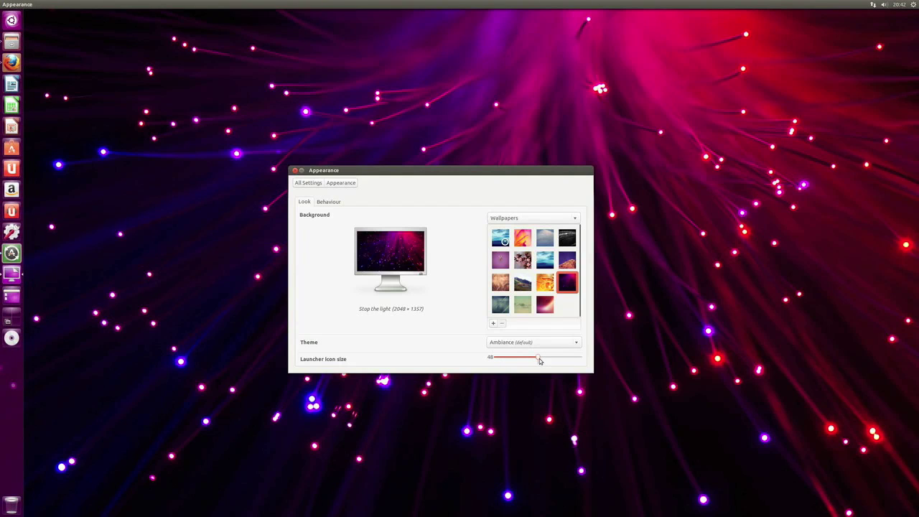
- In the behaviour settings, turn launcher auto-hide on and back off, and close the Appearance window
click(330, 202)
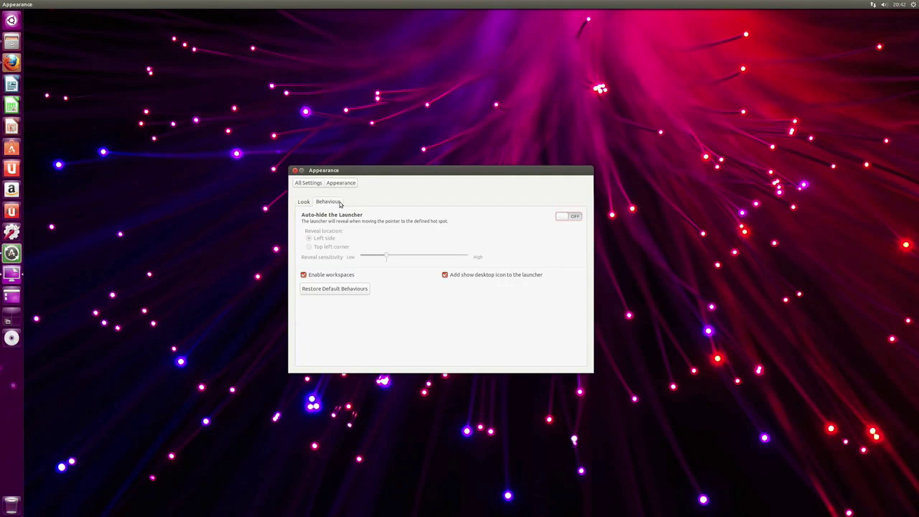
click(569, 217)
click(564, 218)
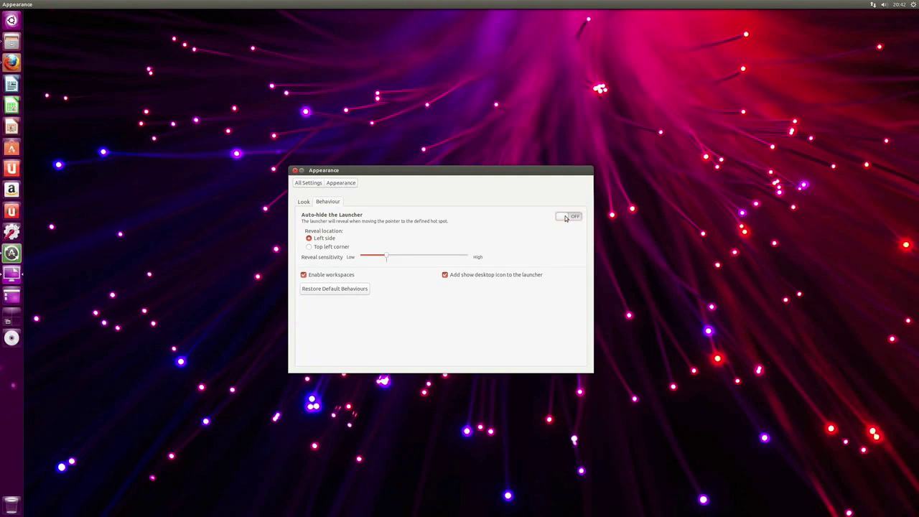
click(305, 201)
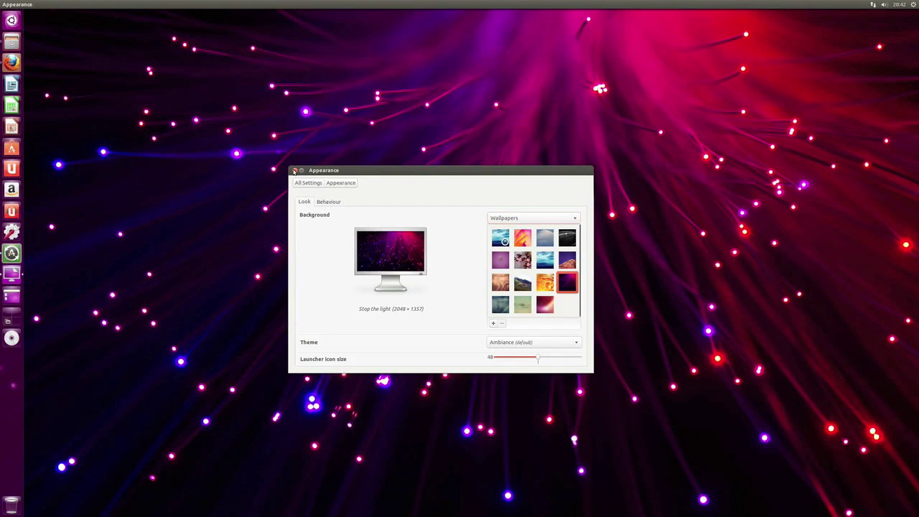
click(295, 172)
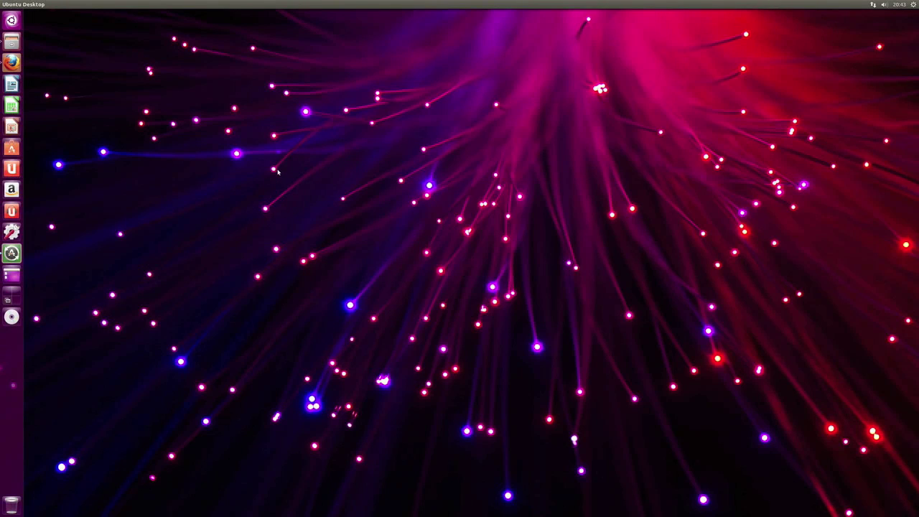
- From the Dash, add OpenShot Video Editor to the launcher below Amazon and Thunderbird Mail below Firefox
click(10, 20)
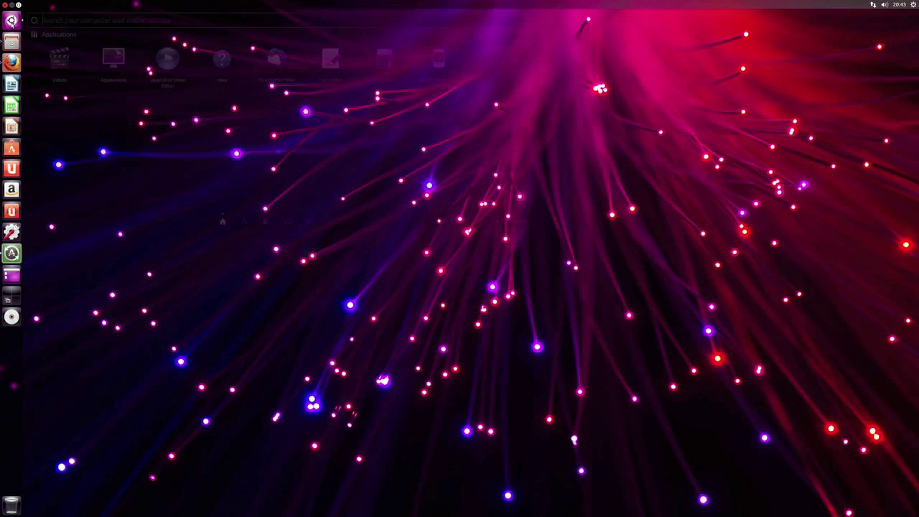
click(10, 20)
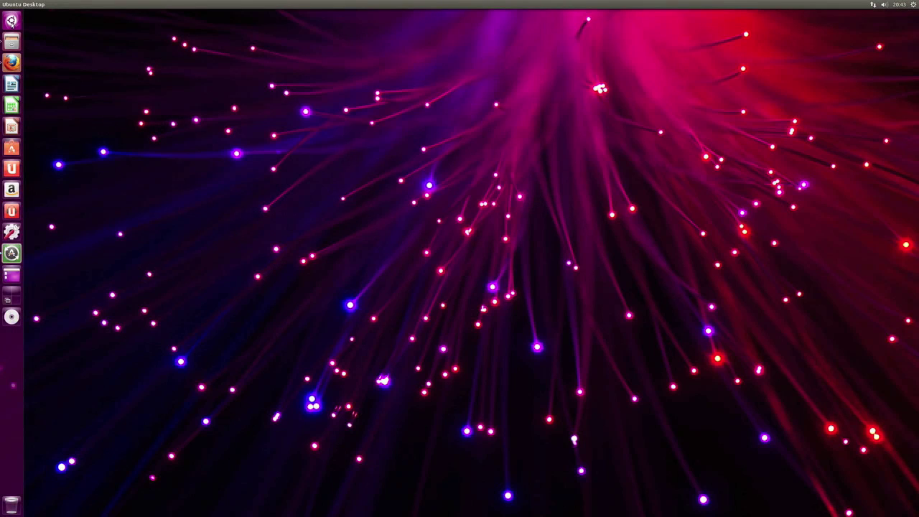
click(11, 20)
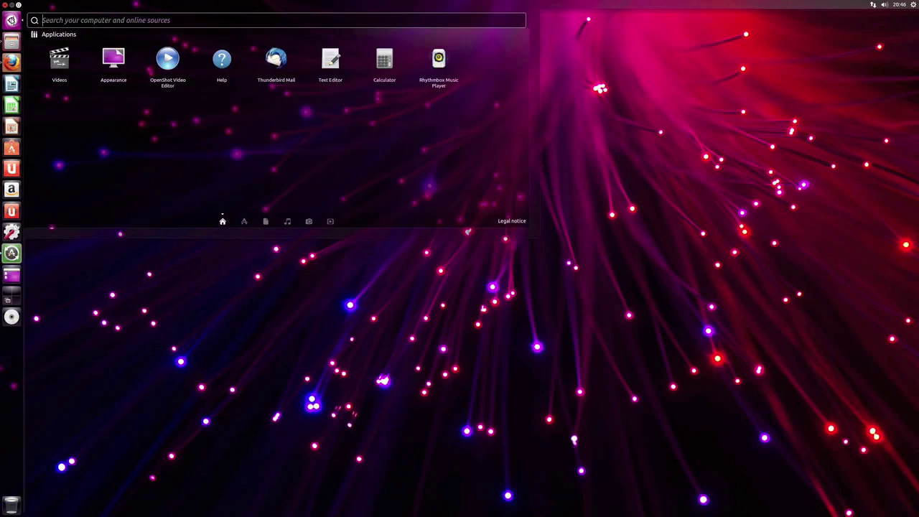
drag(179, 60, 11, 214)
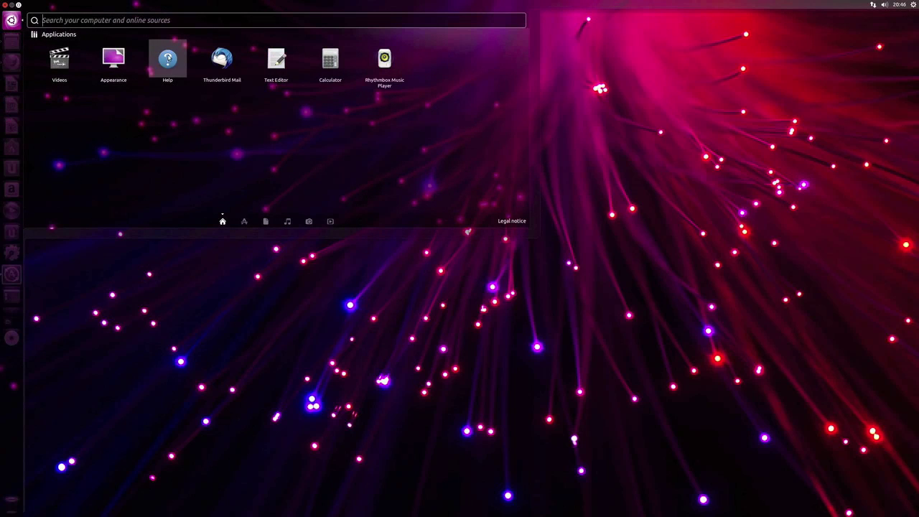
drag(227, 59, 11, 81)
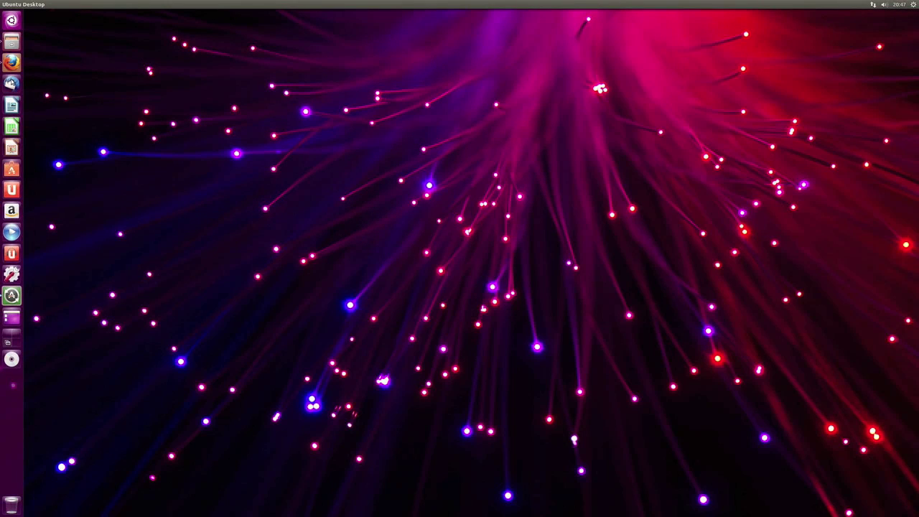
- From the Dash's installed applications, add Videos to the launcher below System Settings and Transmission BitTorrent Client below Software Updater
click(22, 22)
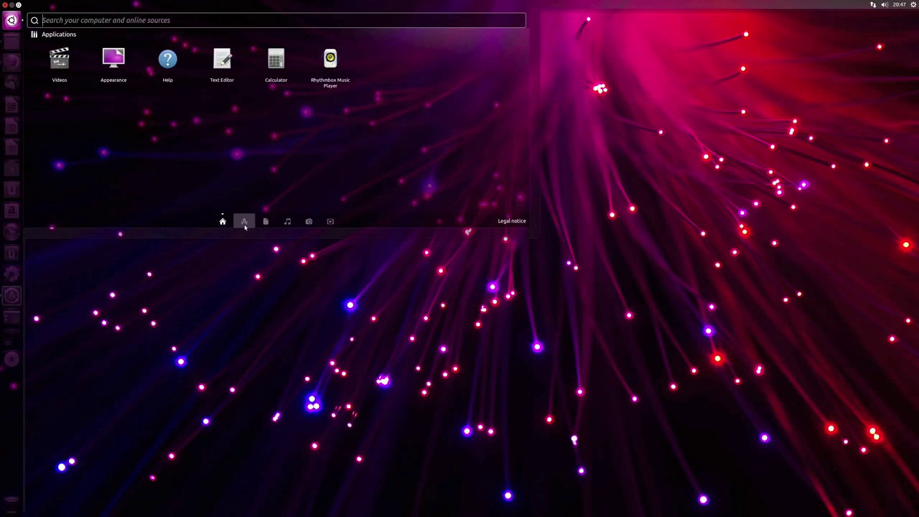
click(244, 222)
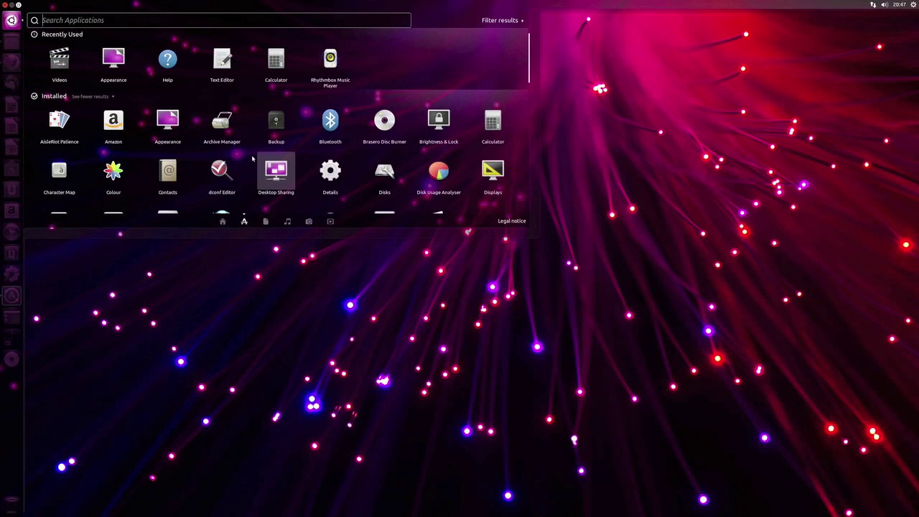
scroll(253, 159, down, 2)
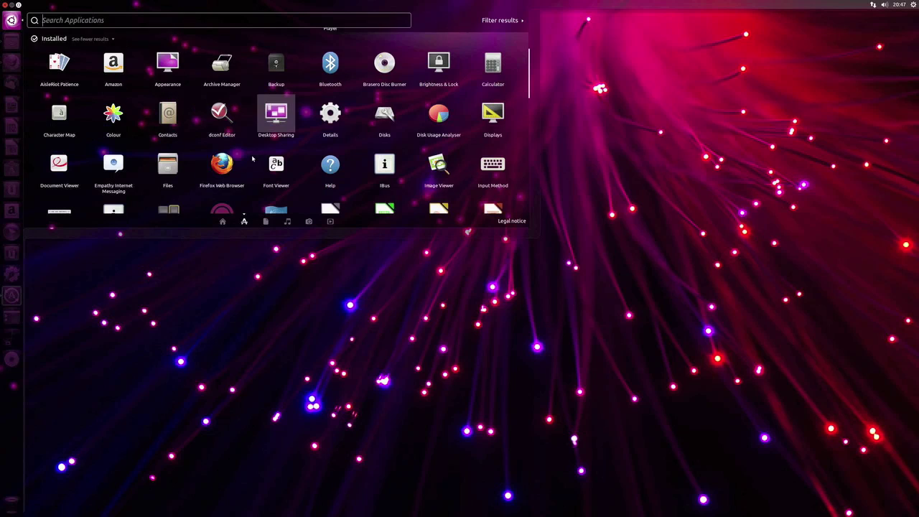
scroll(253, 158, down, 1)
scroll(252, 159, down, 2)
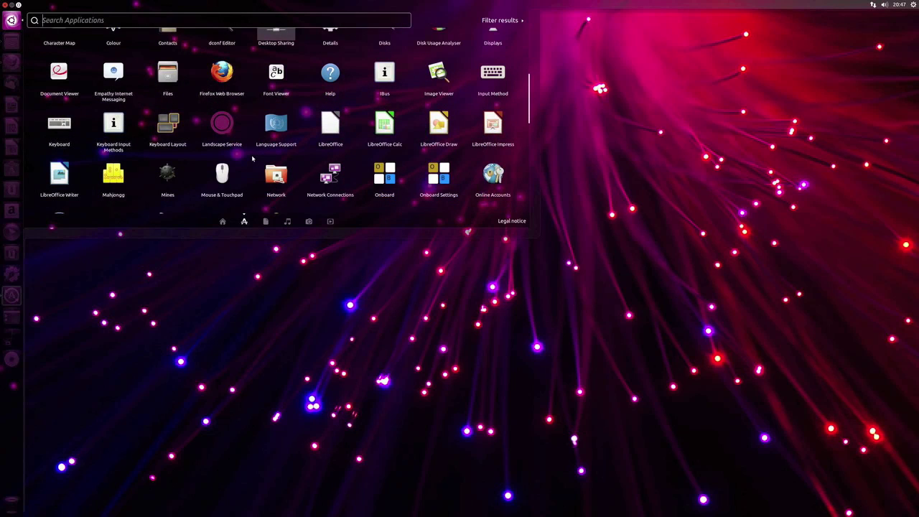
scroll(253, 159, down, 2)
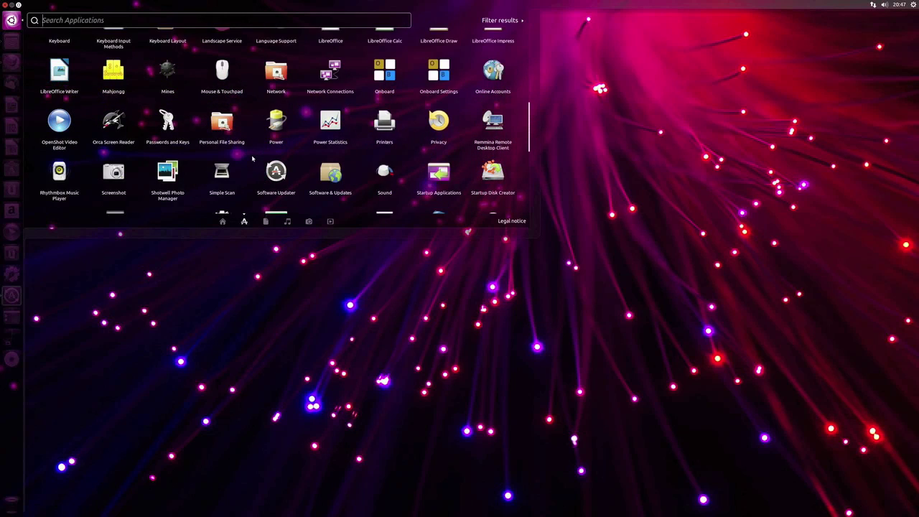
scroll(252, 159, down, 1)
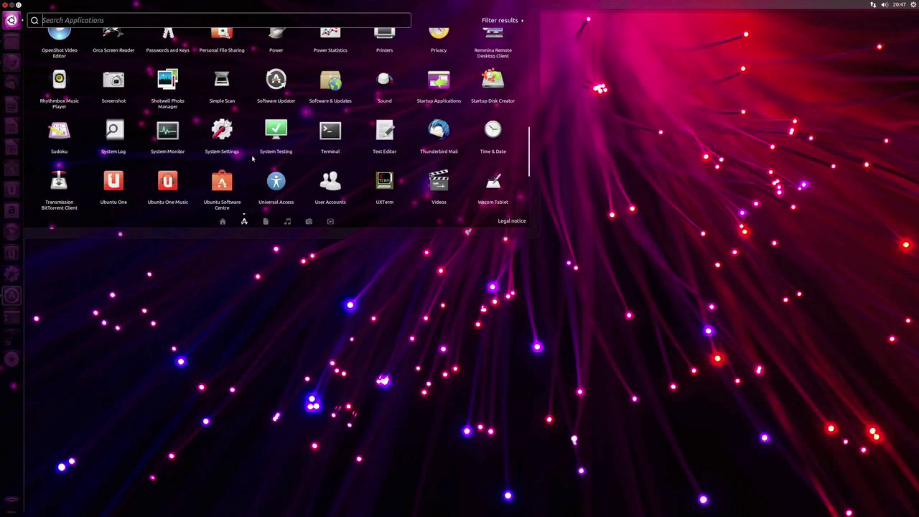
scroll(253, 159, down, 2)
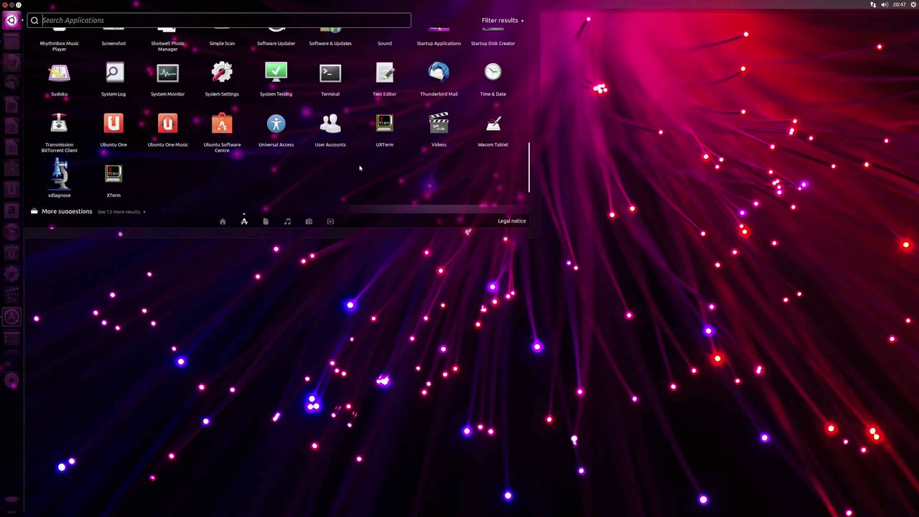
drag(60, 128, 16, 332)
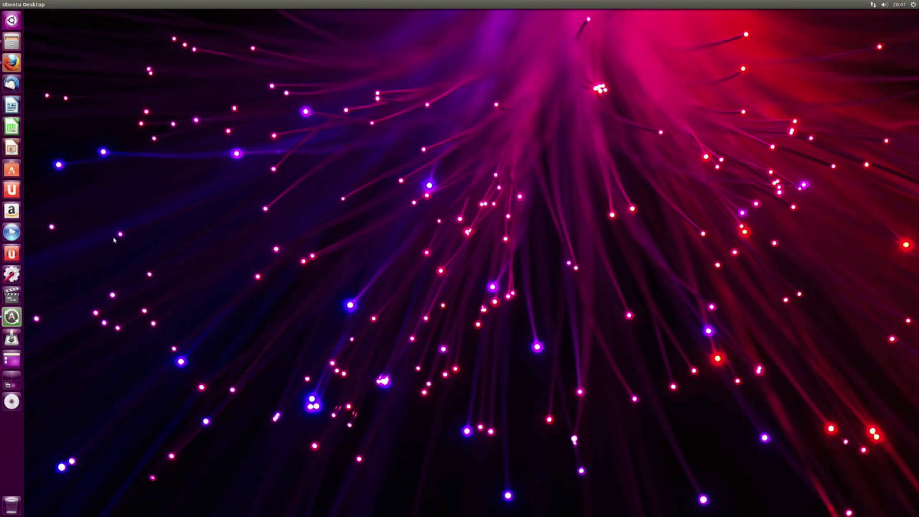